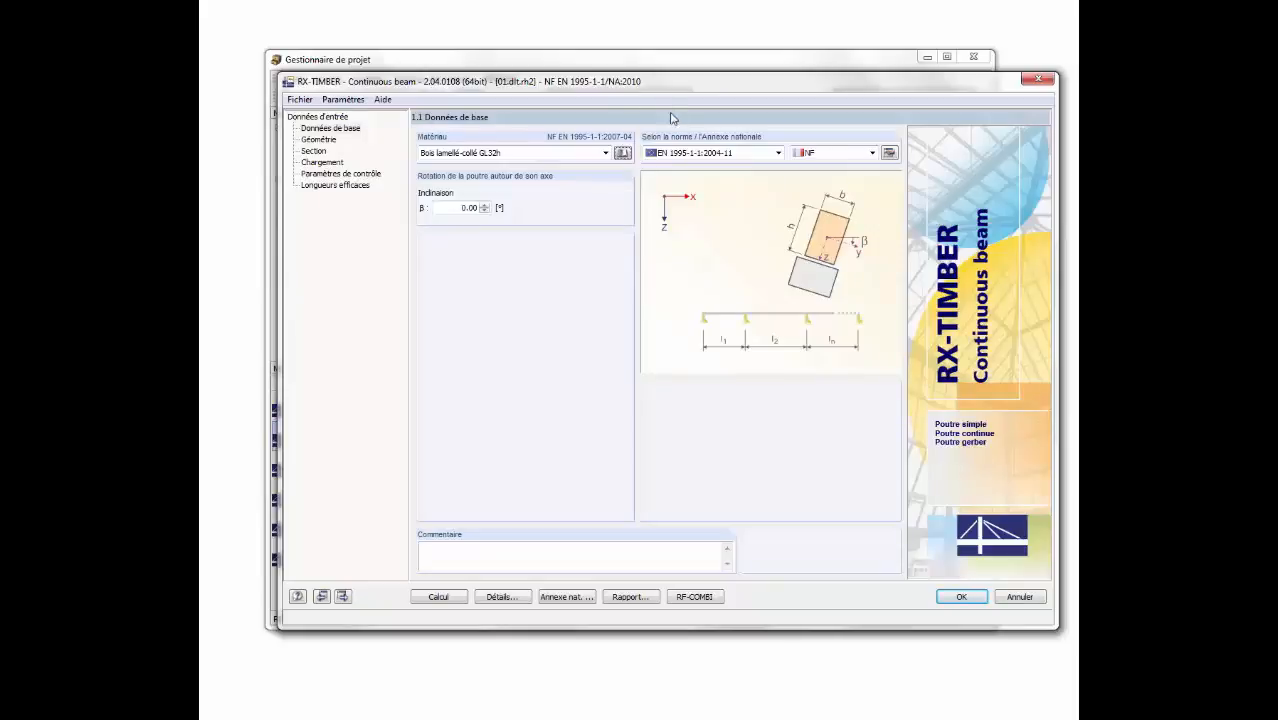
# Select the NF national annex and assign Bois lamellé-collé GL32h from the material library to the beam.
pyautogui.click(872, 153)
pyautogui.click(866, 249)
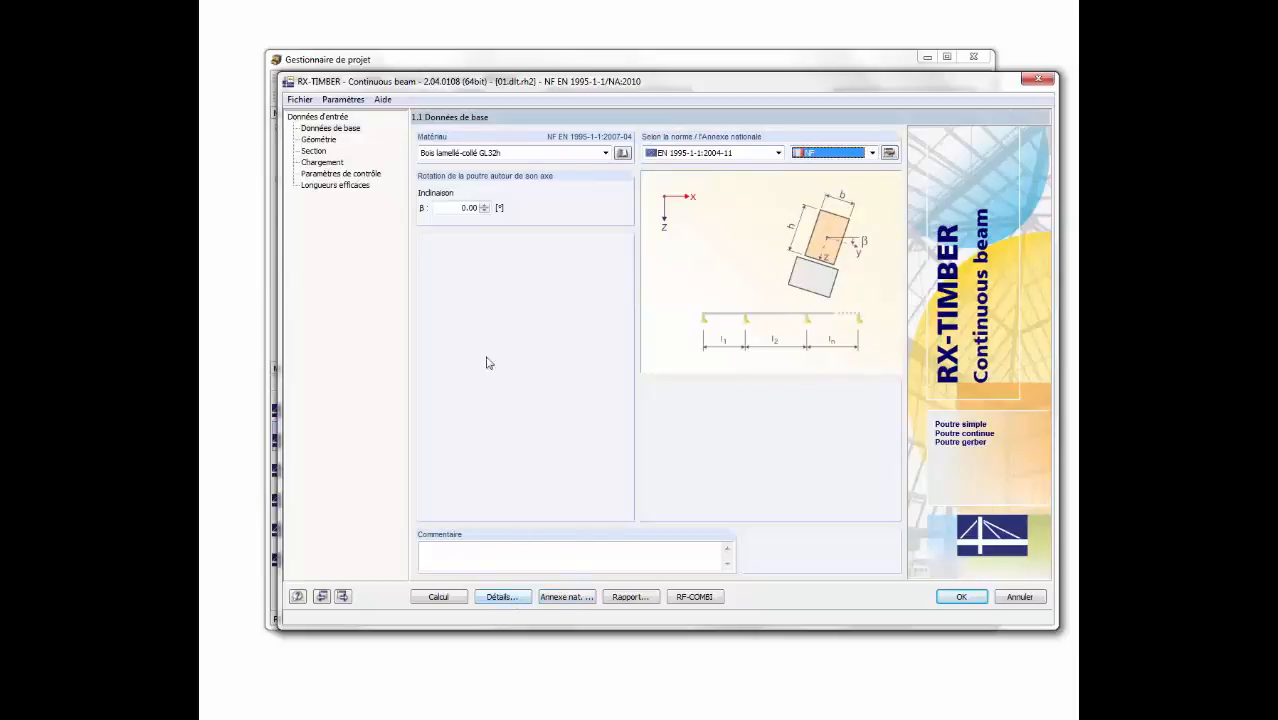
pyautogui.click(621, 154)
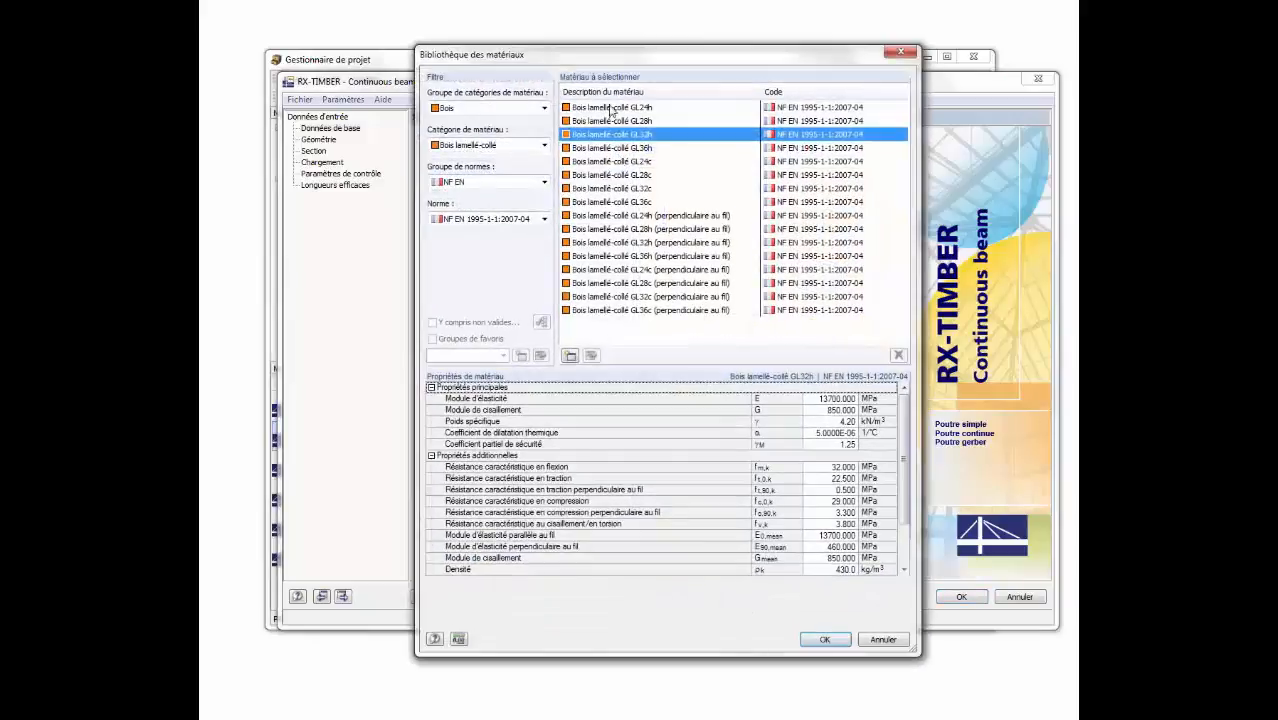
pyautogui.click(631, 190)
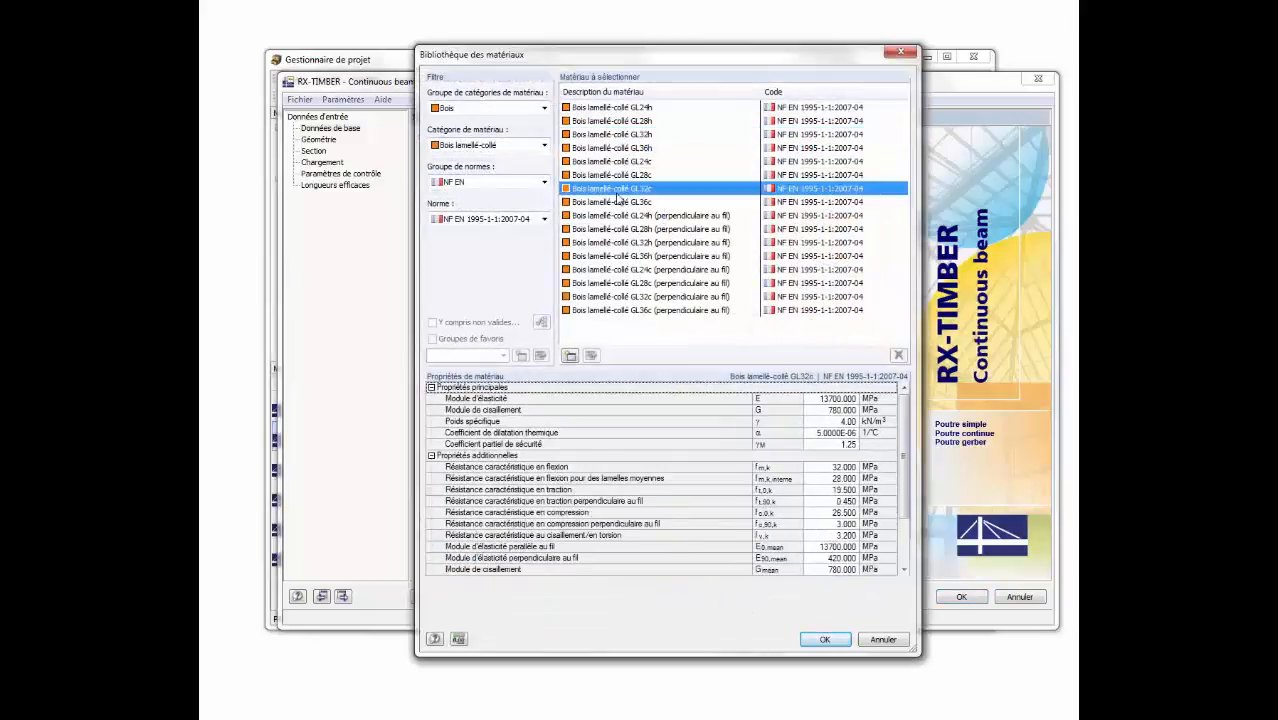
pyautogui.click(642, 135)
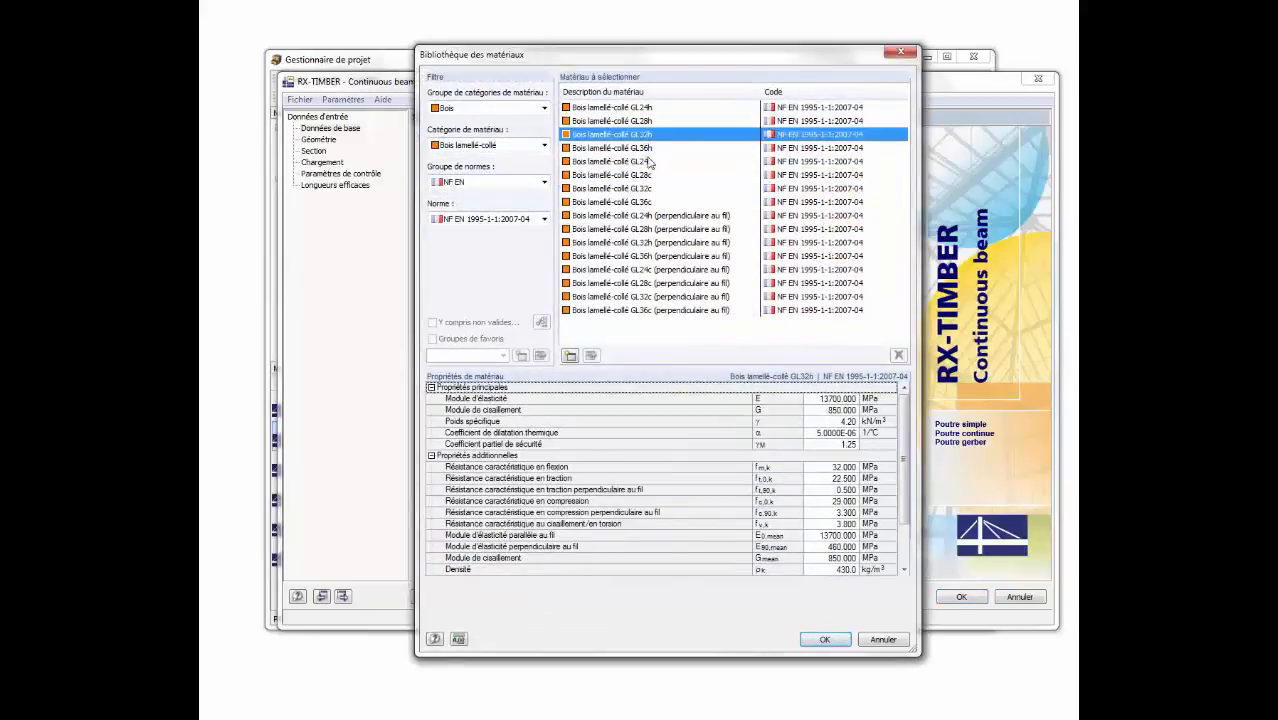
pyautogui.click(826, 640)
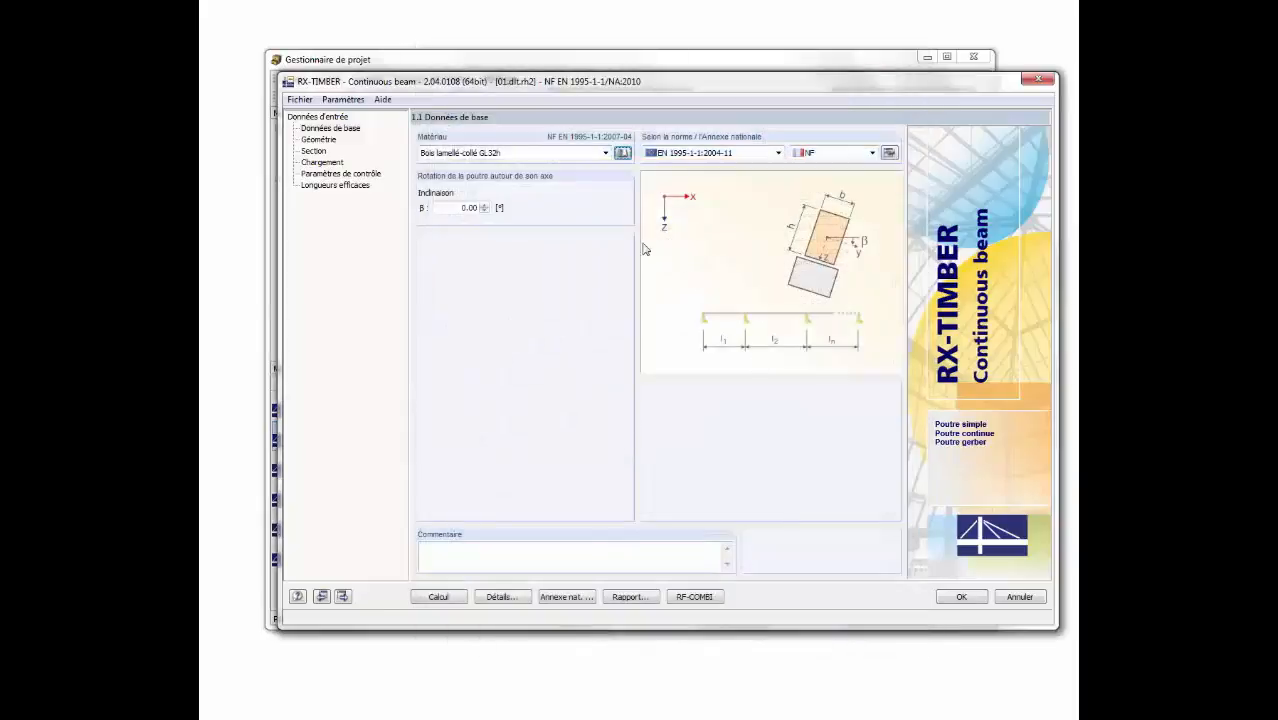
pyautogui.click(486, 205)
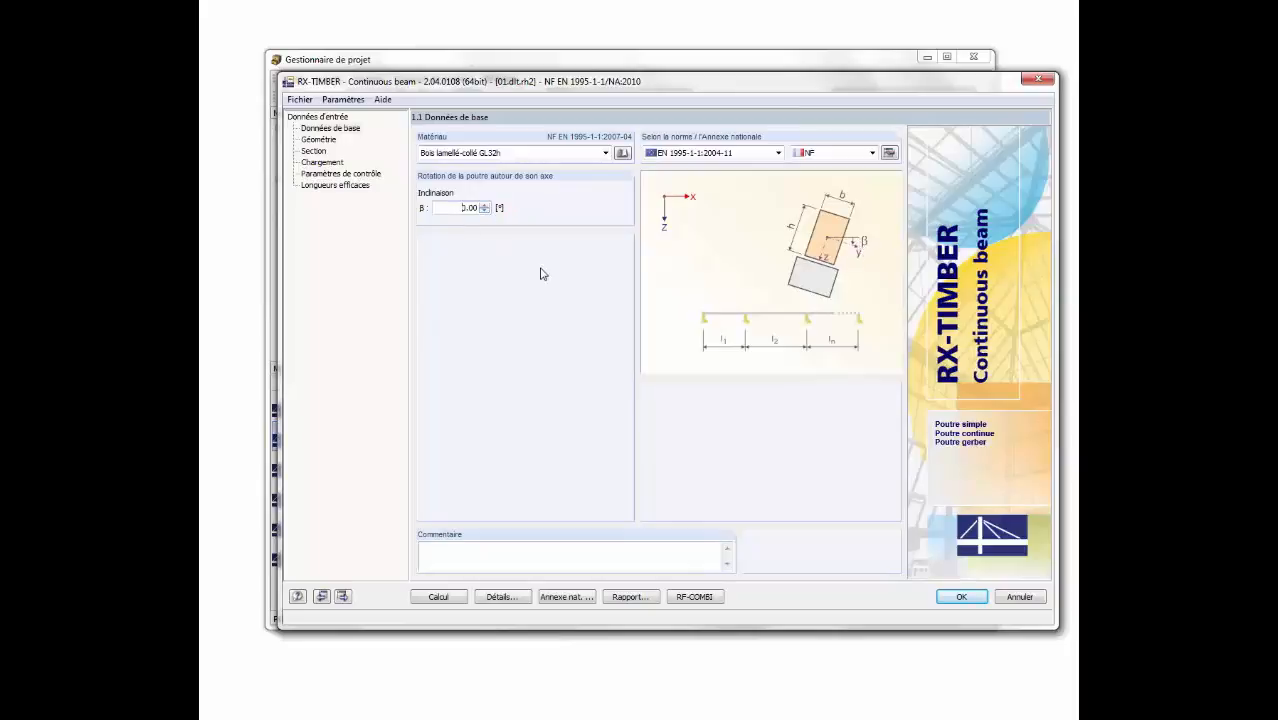
# Review the beam geometry's supports and releases tables, along with the cross-section data.
pyautogui.click(318, 140)
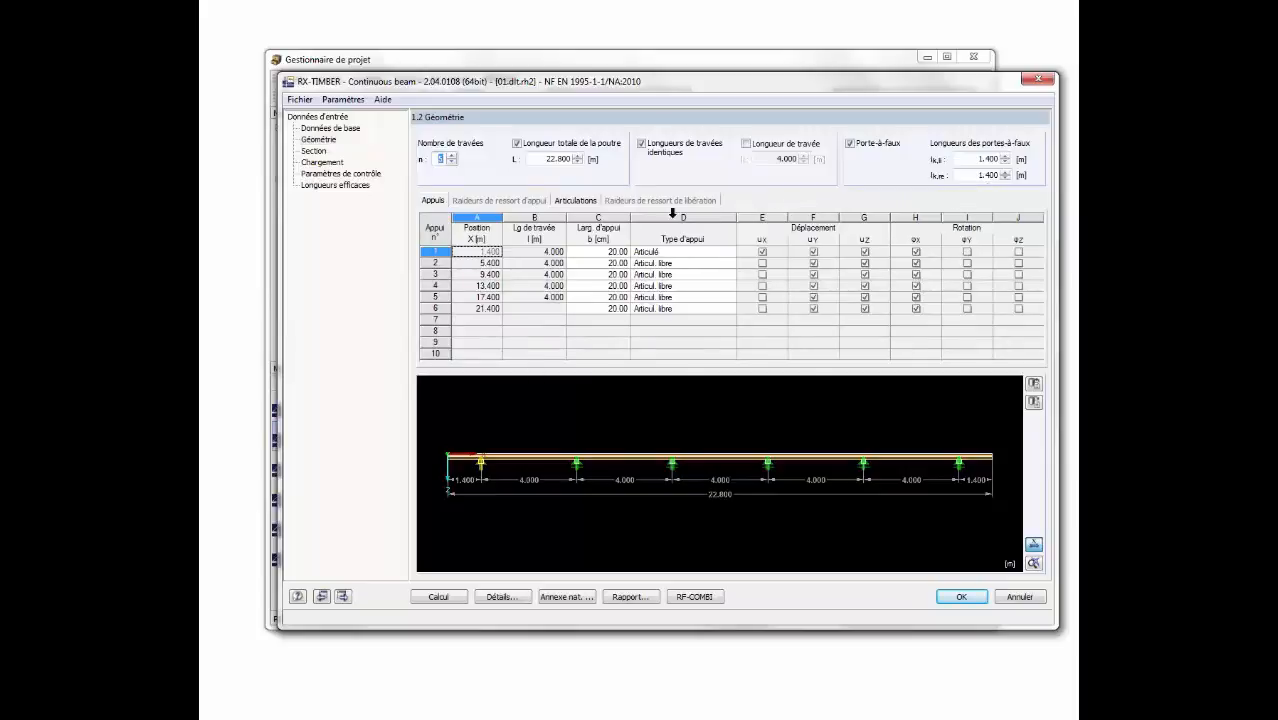
pyautogui.click(558, 203)
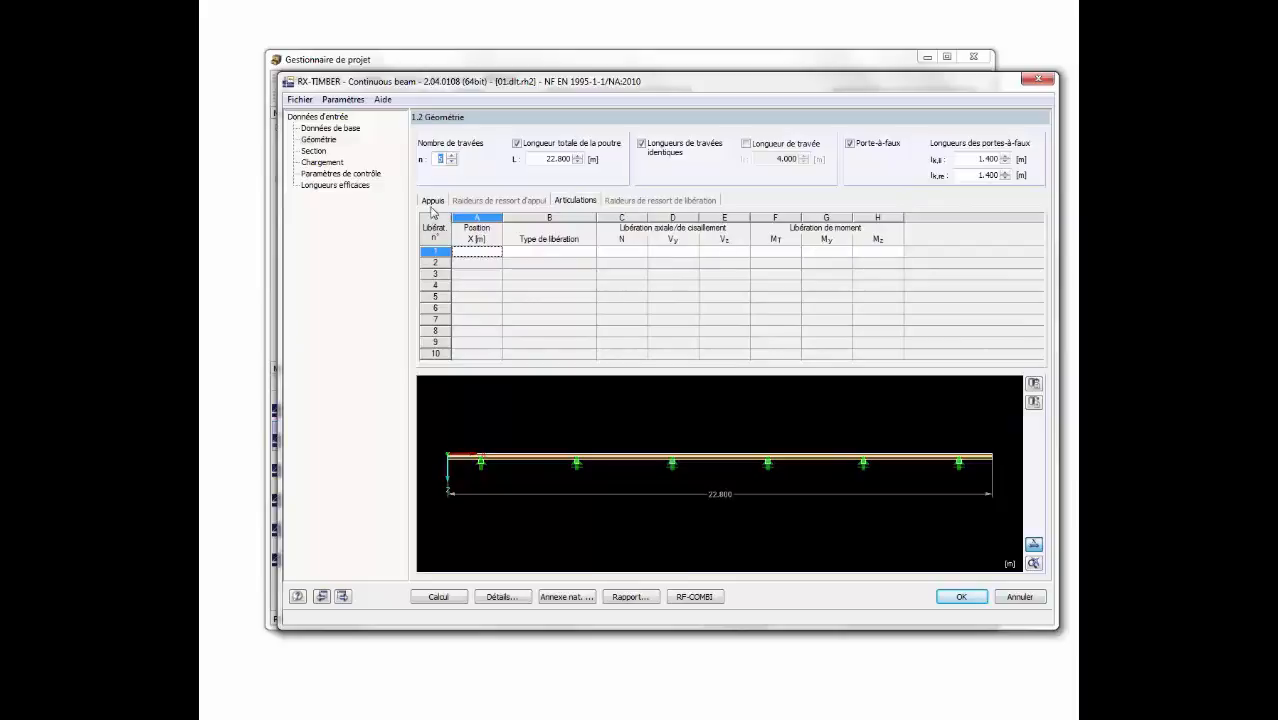
pyautogui.click(429, 203)
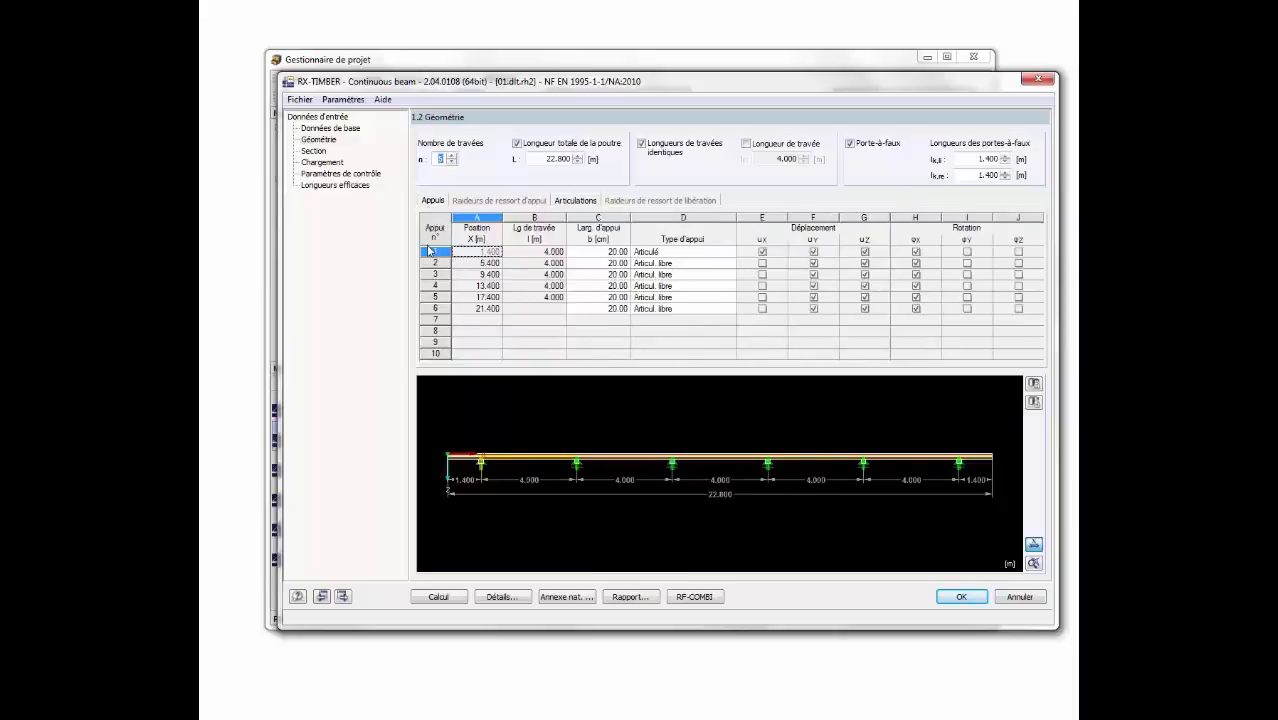
pyautogui.click(313, 151)
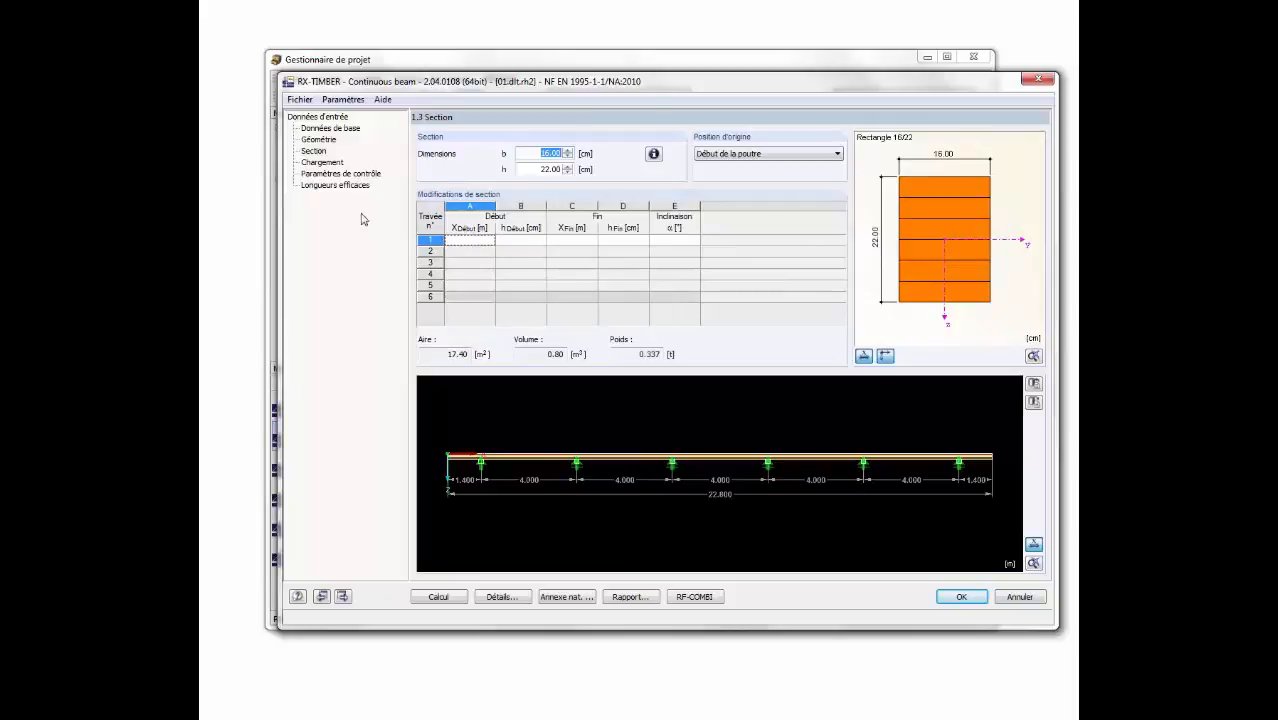
# In the loading data, select Tôle trapézoïdale as the material of the first permanent roof layer.
pyautogui.click(326, 164)
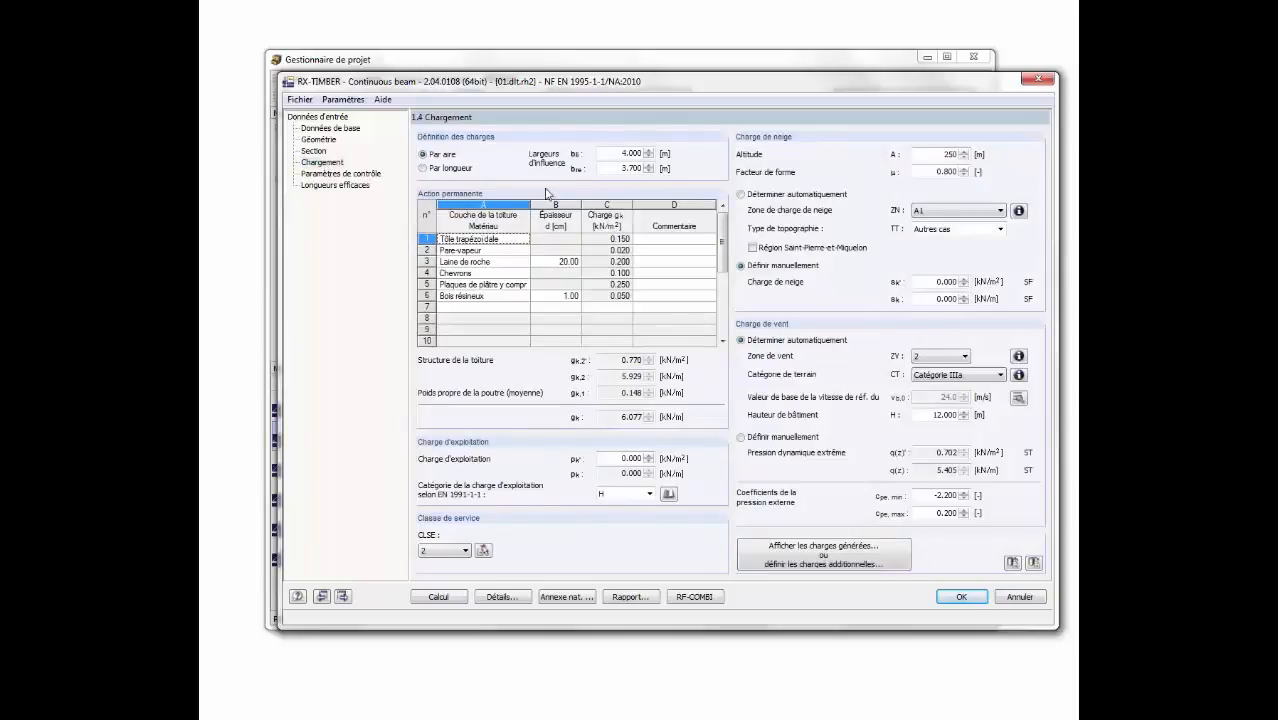
pyautogui.click(527, 239)
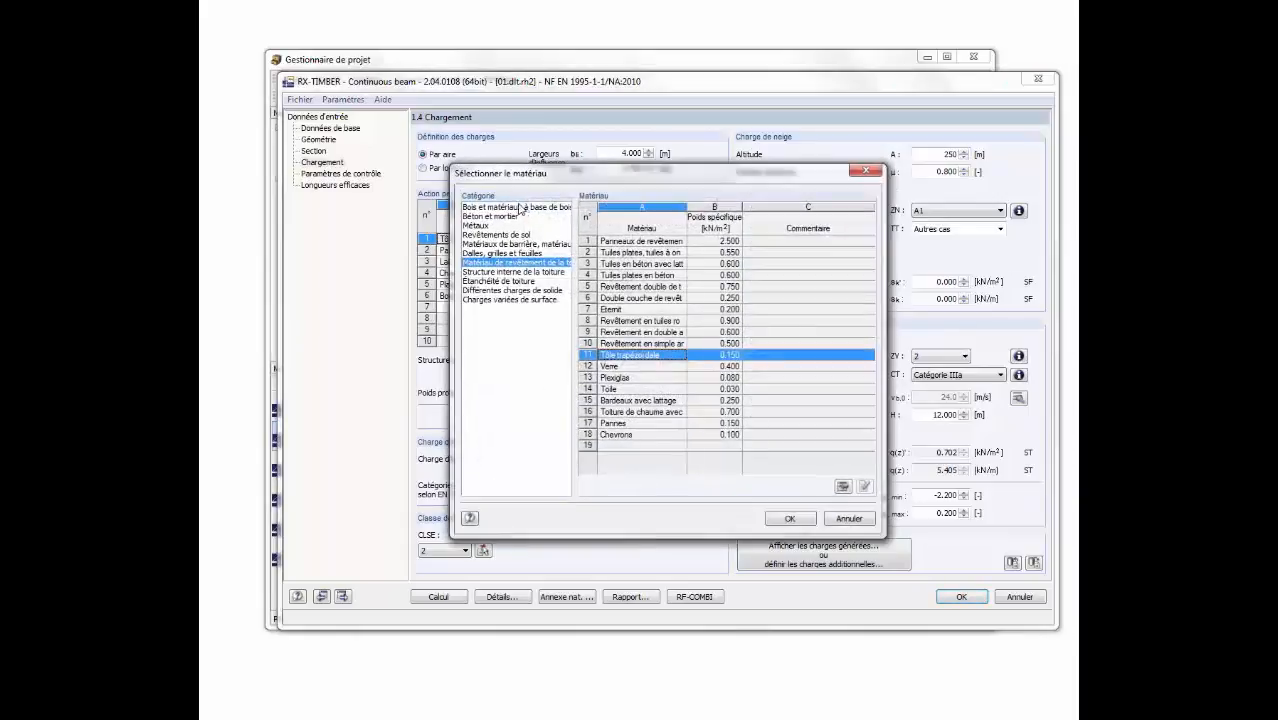
pyautogui.click(789, 518)
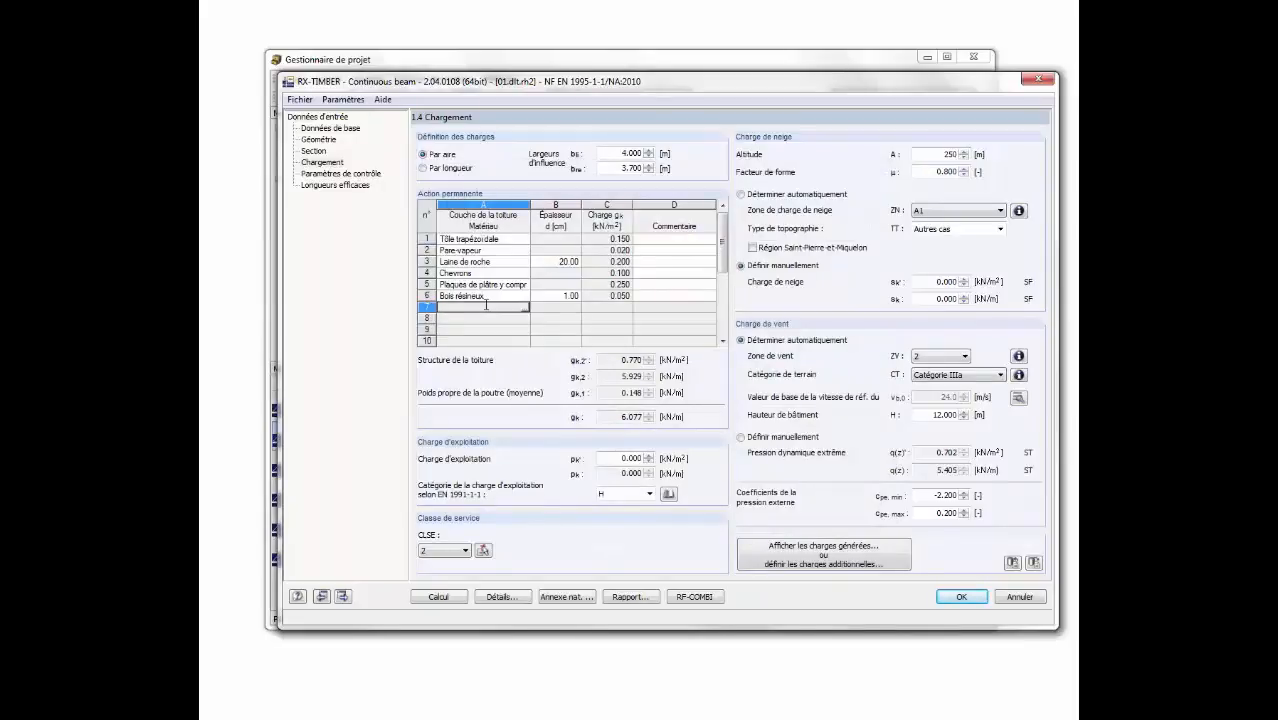
# Try a custom roof layer named hig with a 10 kN/m² load in row 7, and delete that row.
pyautogui.click(596, 310)
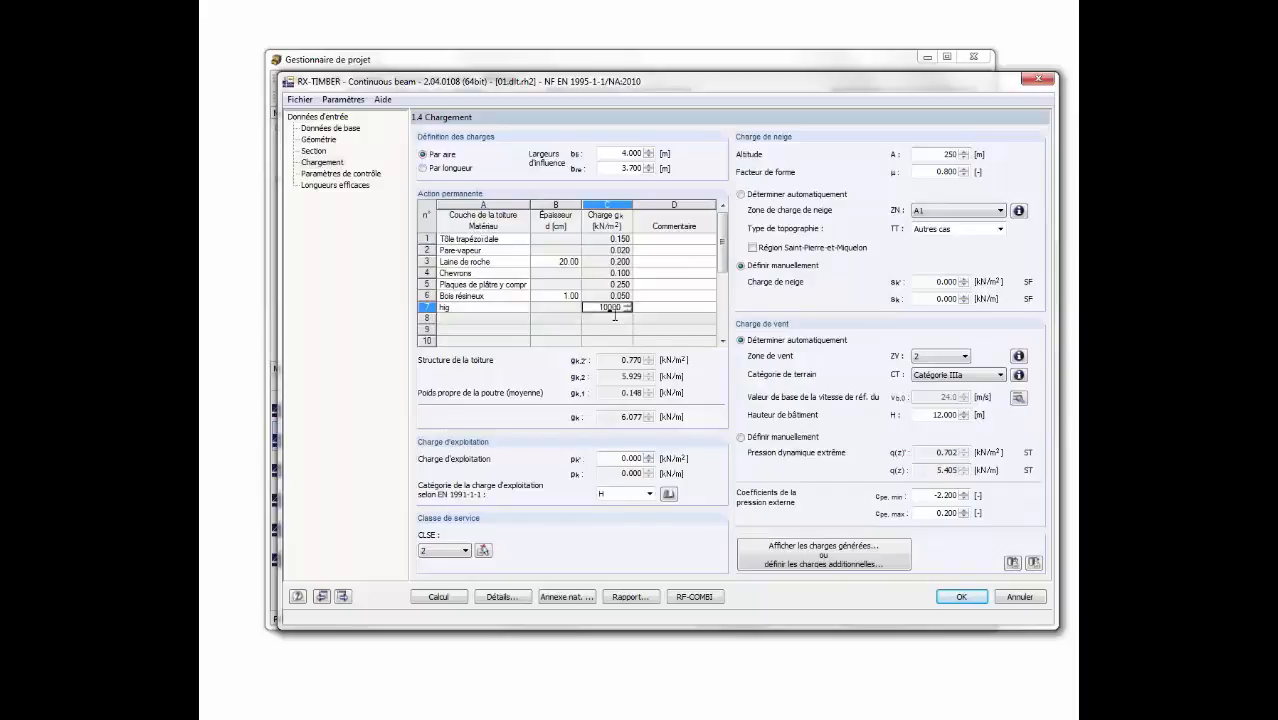
pyautogui.click(609, 343)
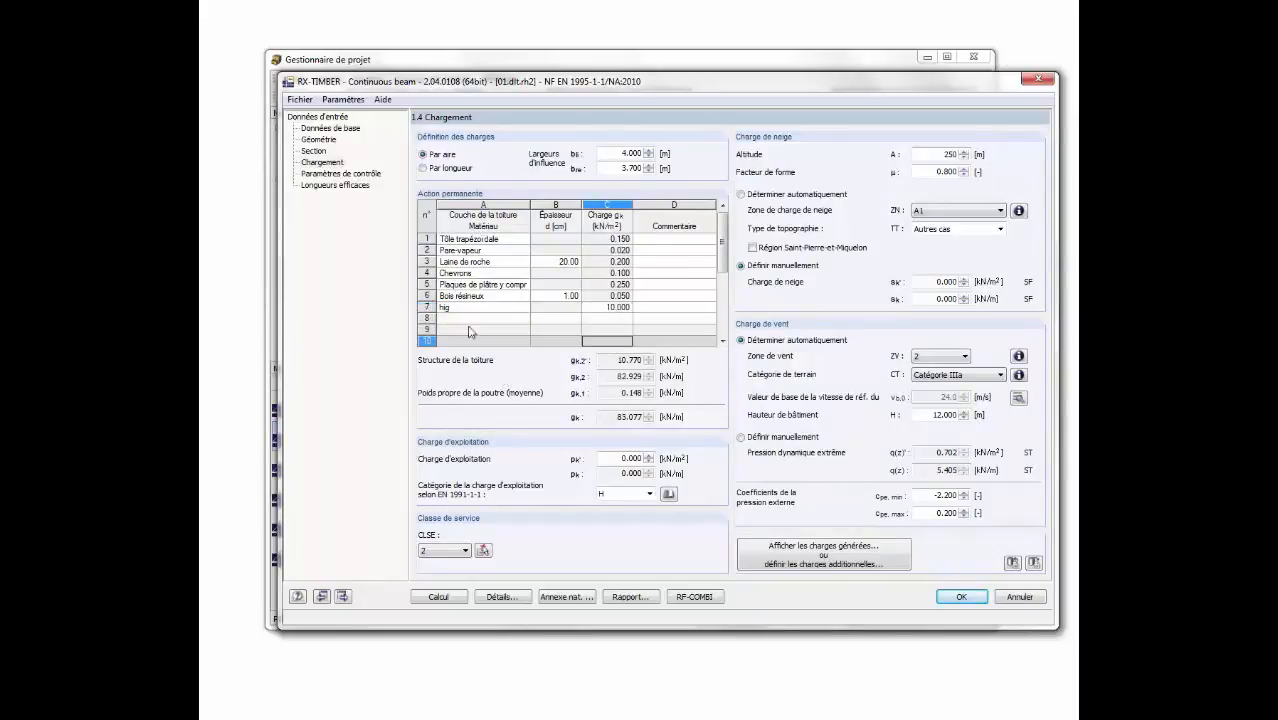
pyautogui.click(424, 307)
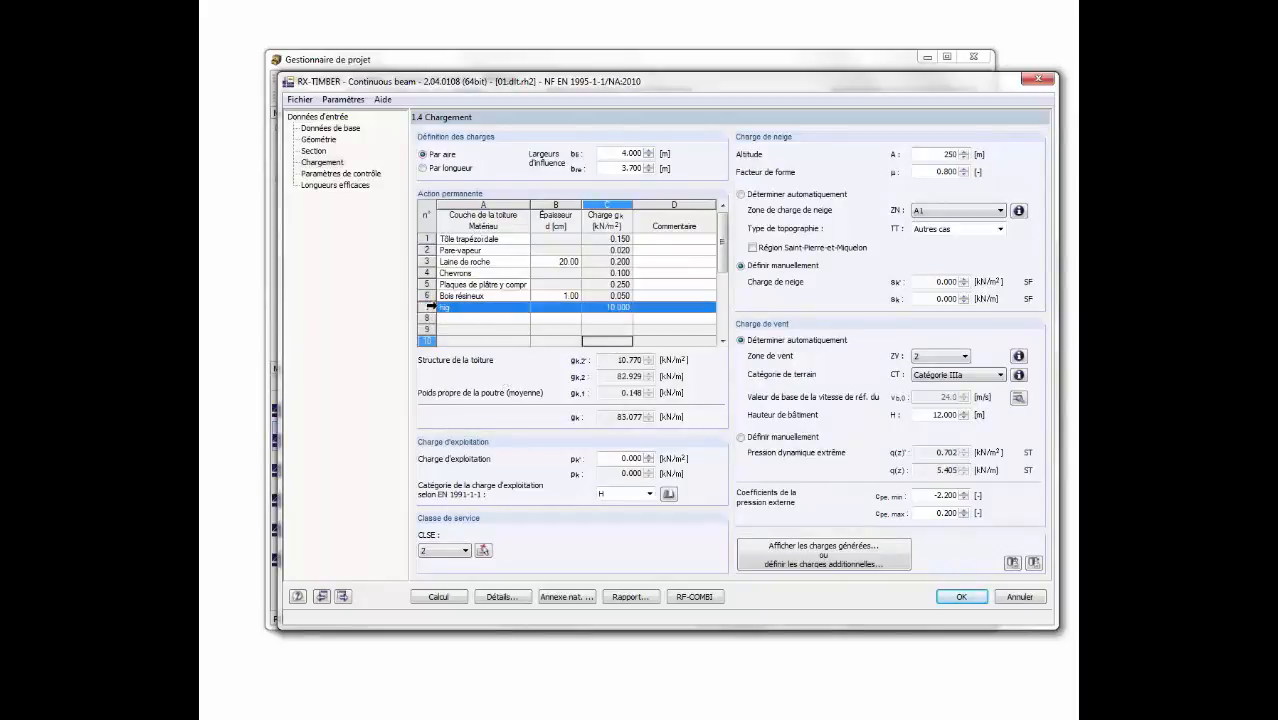
pyautogui.press('Delete')
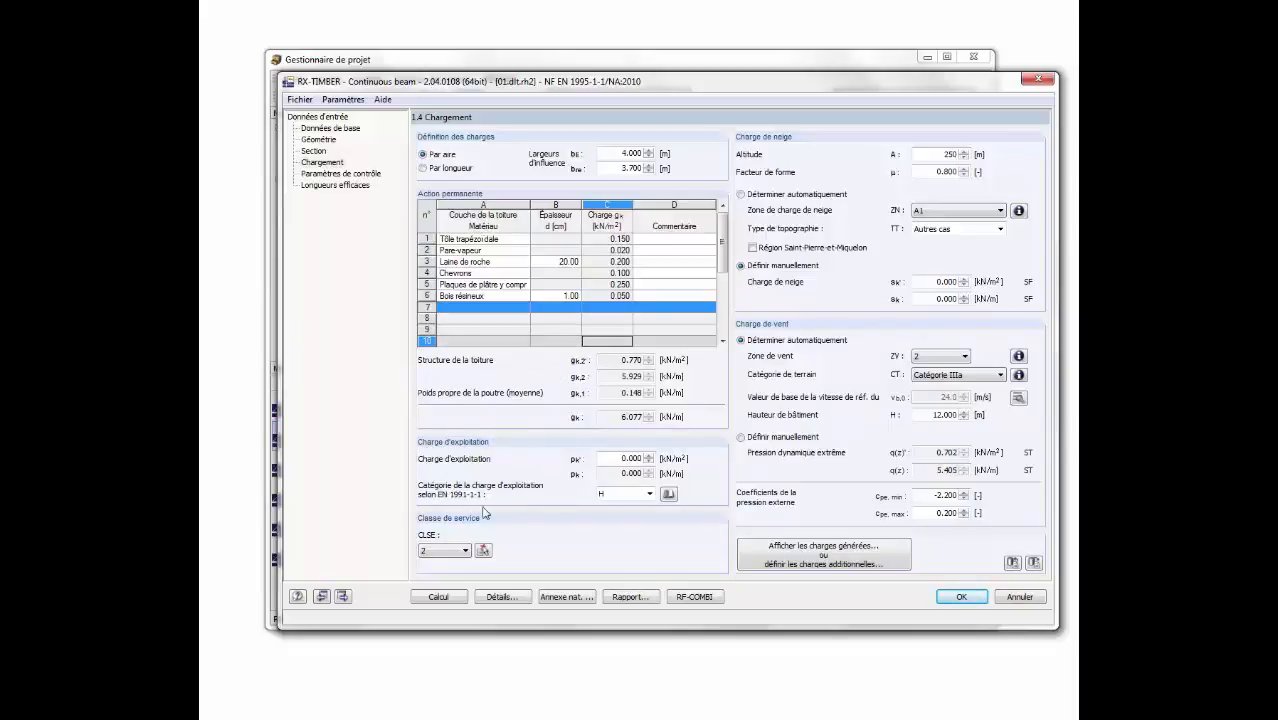
# Set the imposed load category to H (Toitures) and the service class to 2.
pyautogui.click(650, 494)
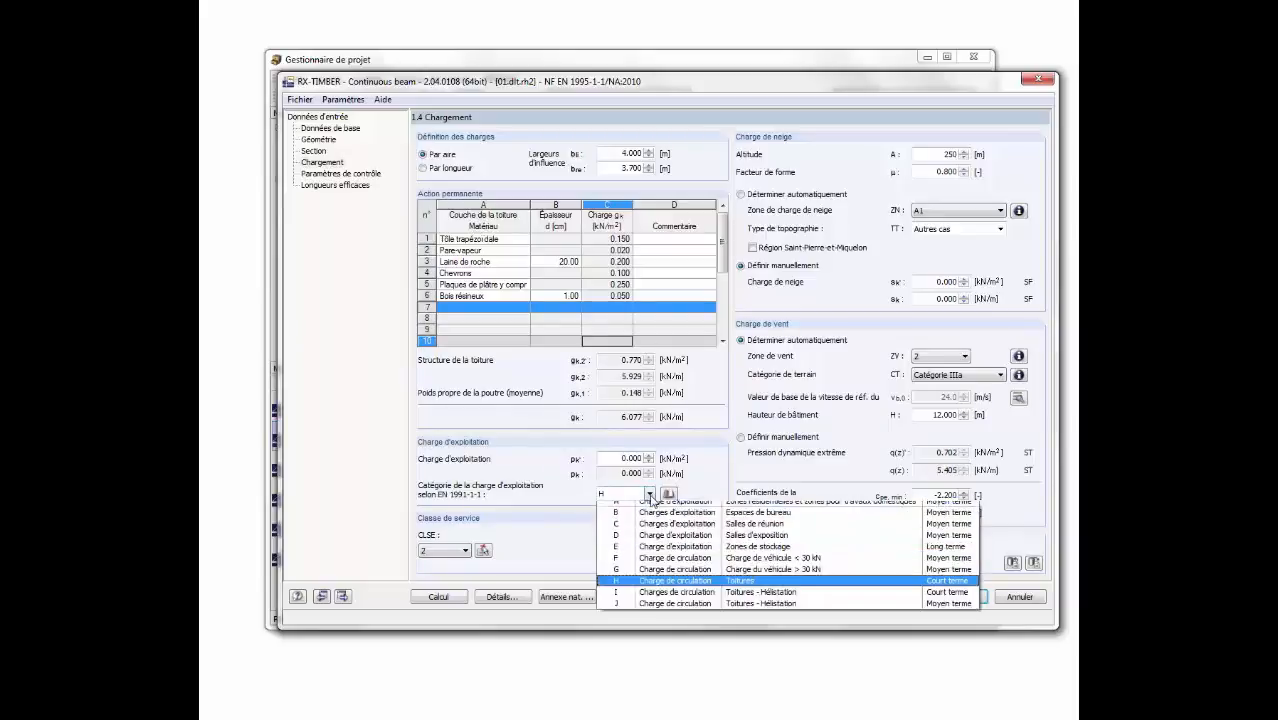
pyautogui.click(657, 588)
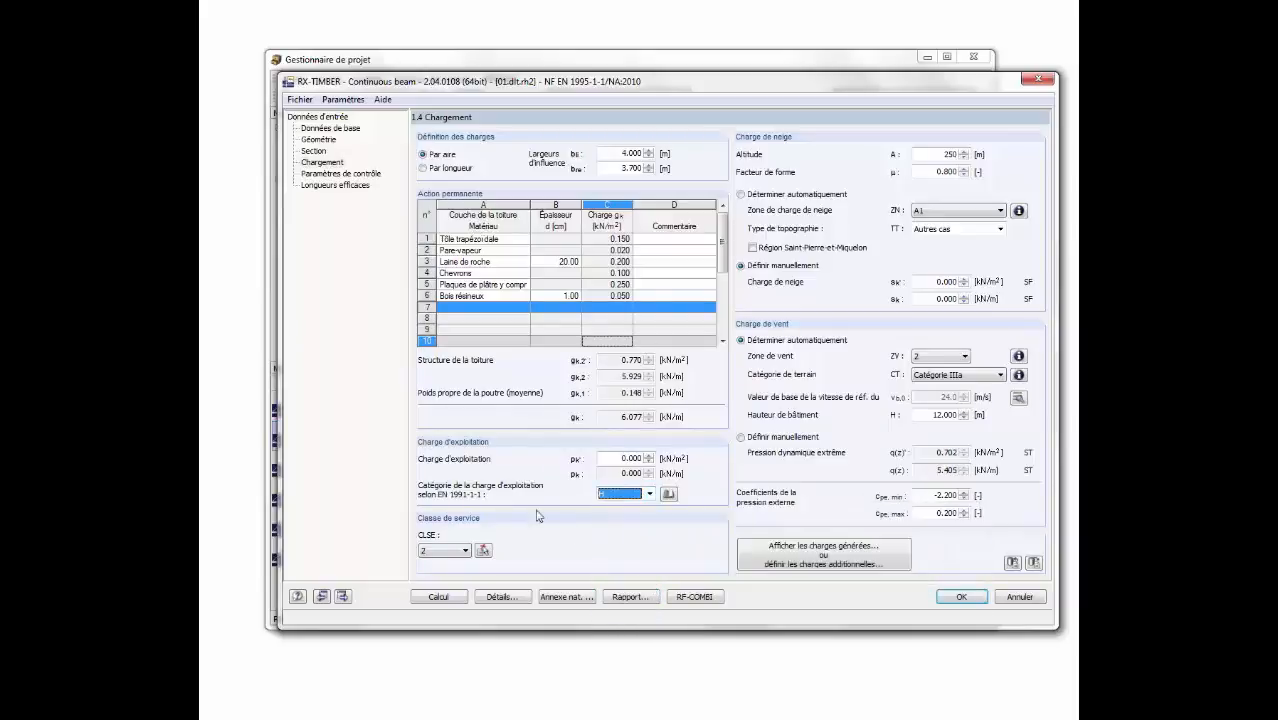
pyautogui.click(466, 550)
pyautogui.click(440, 573)
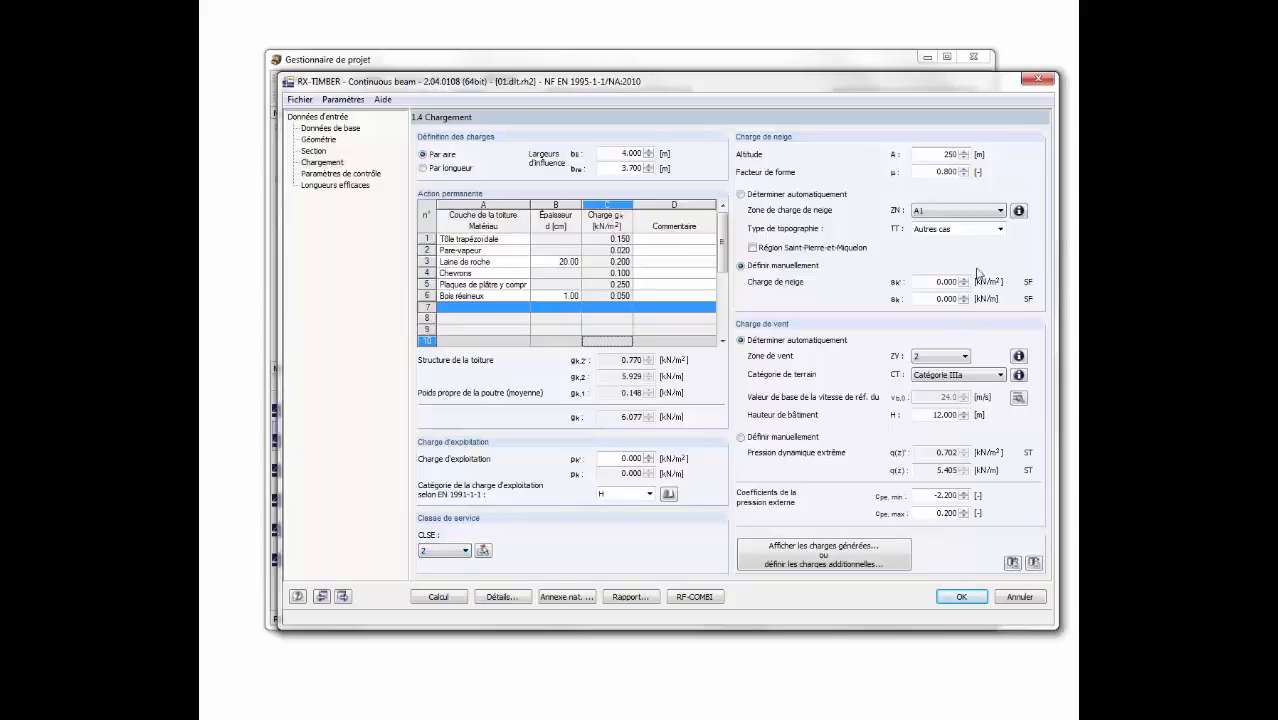
# Set the snow load zone to A1 by picking its region on the France snow zone map.
pyautogui.click(1000, 211)
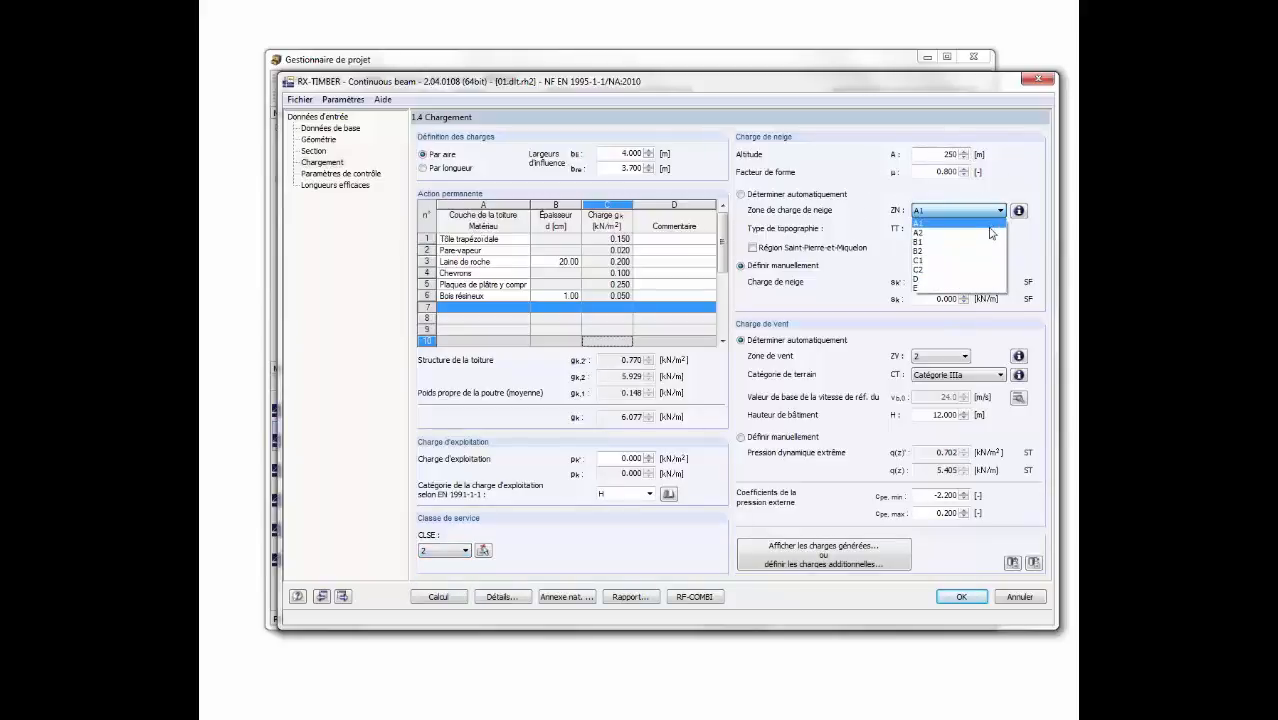
pyautogui.click(1018, 211)
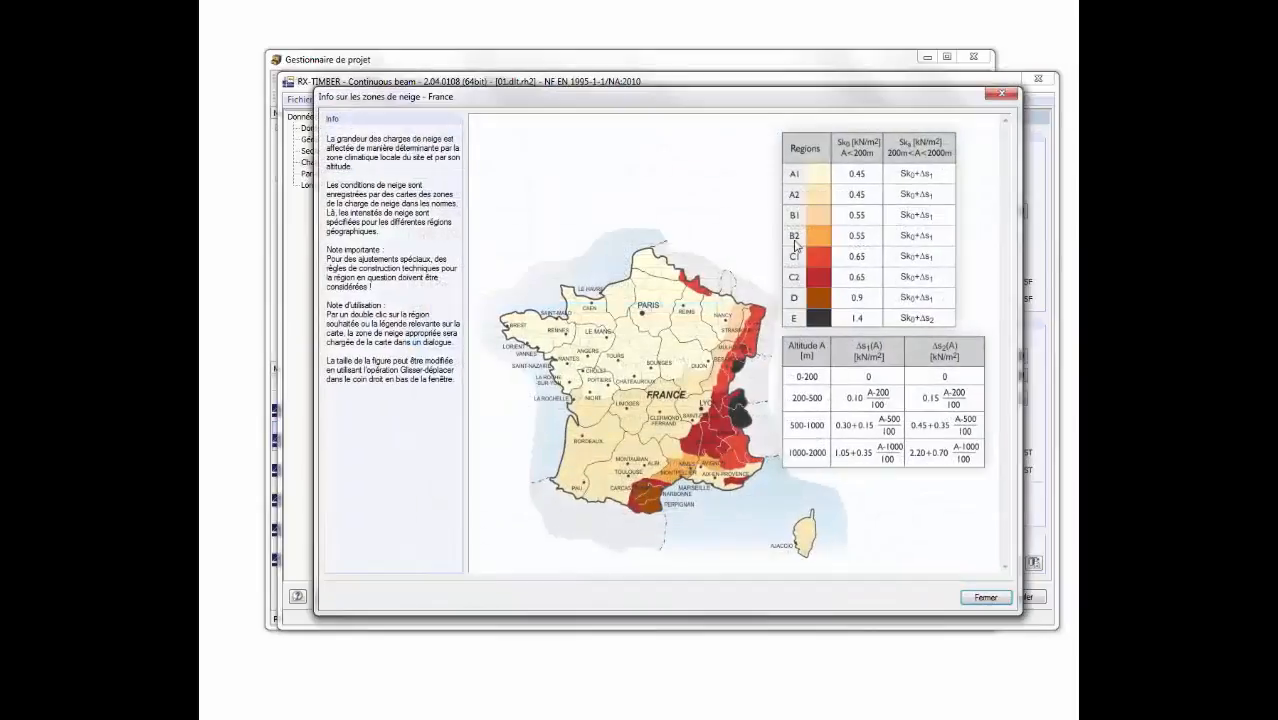
pyautogui.doubleClick(691, 373)
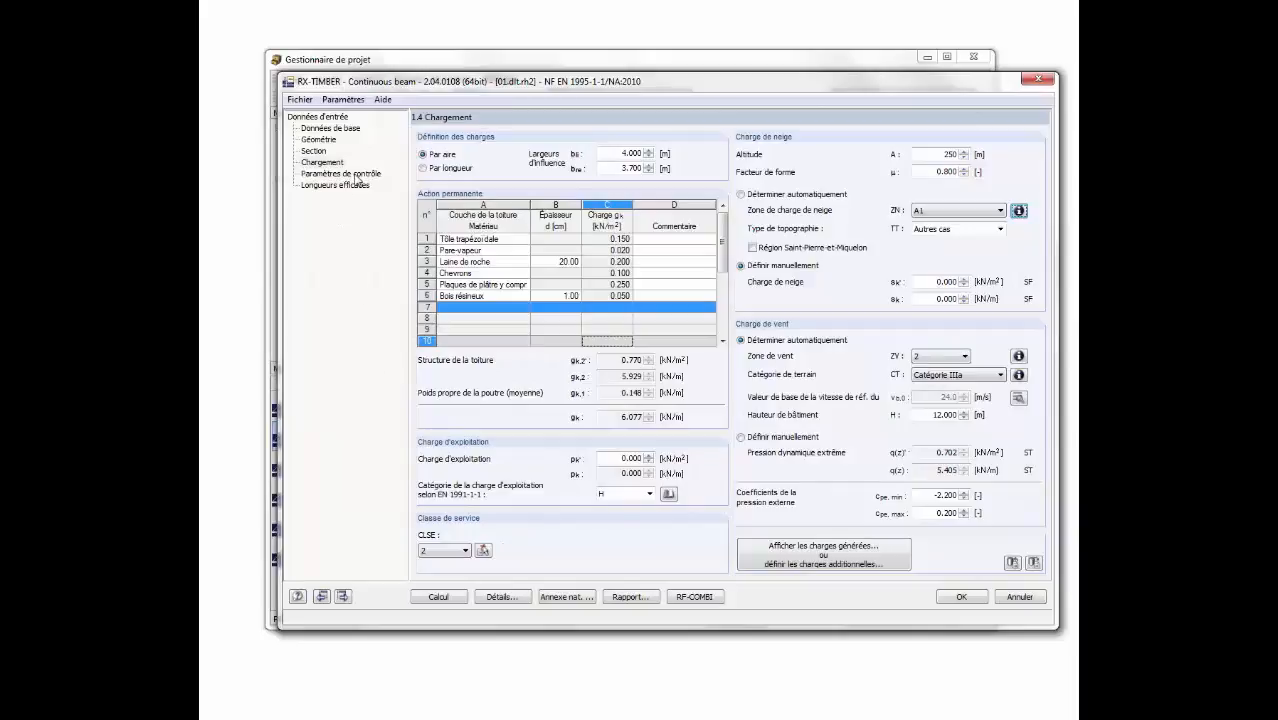
# Examine the control parameters, including the national annex coefficients and the RF-COMBI combination settings.
pyautogui.click(345, 173)
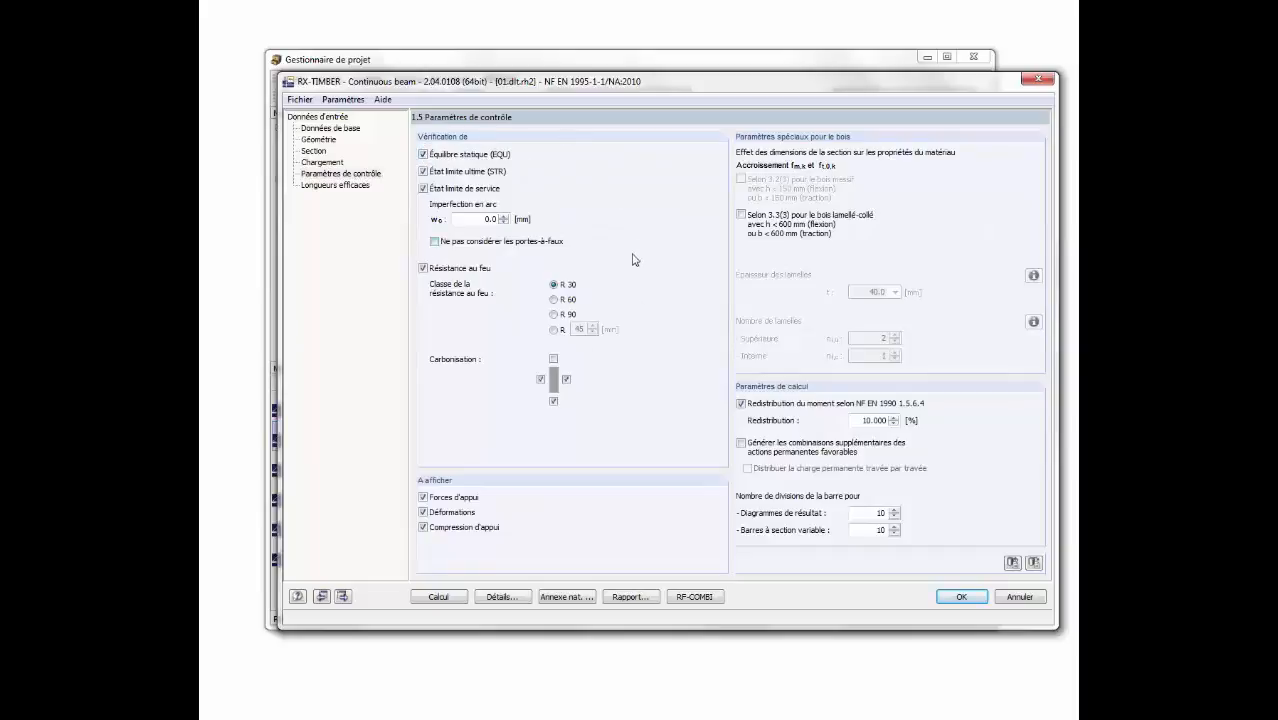
pyautogui.click(590, 595)
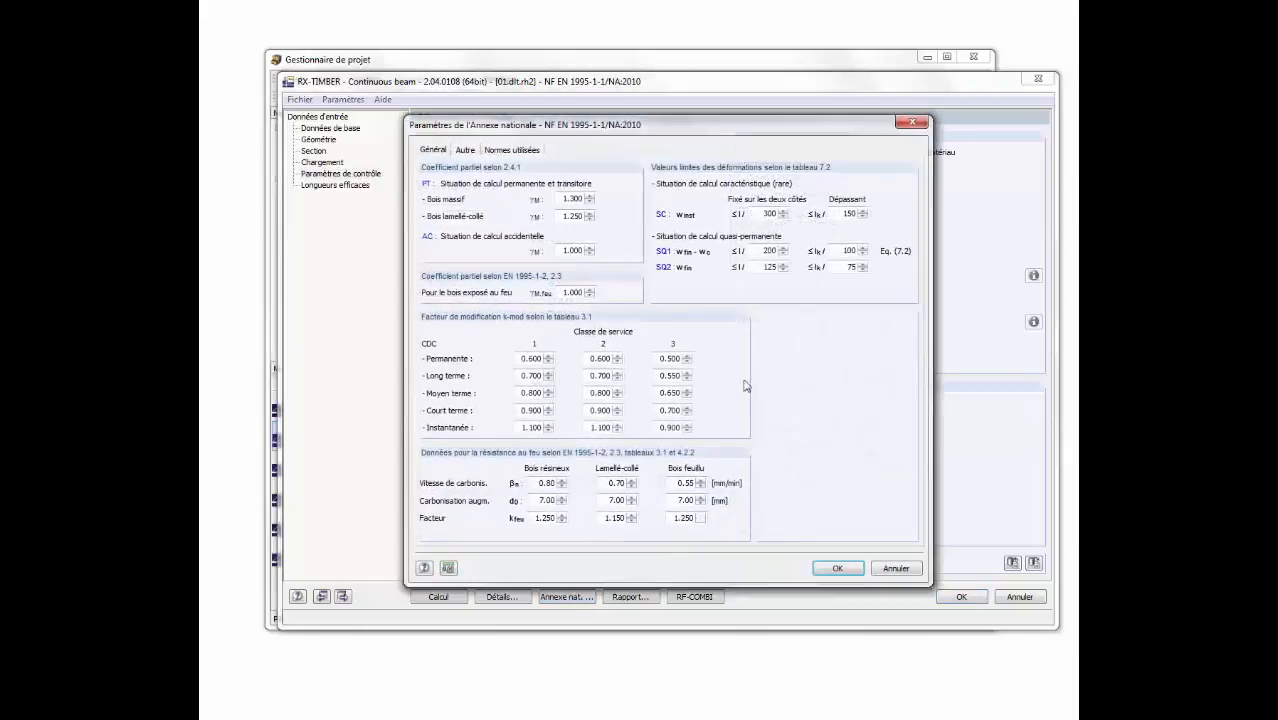
pyautogui.click(837, 567)
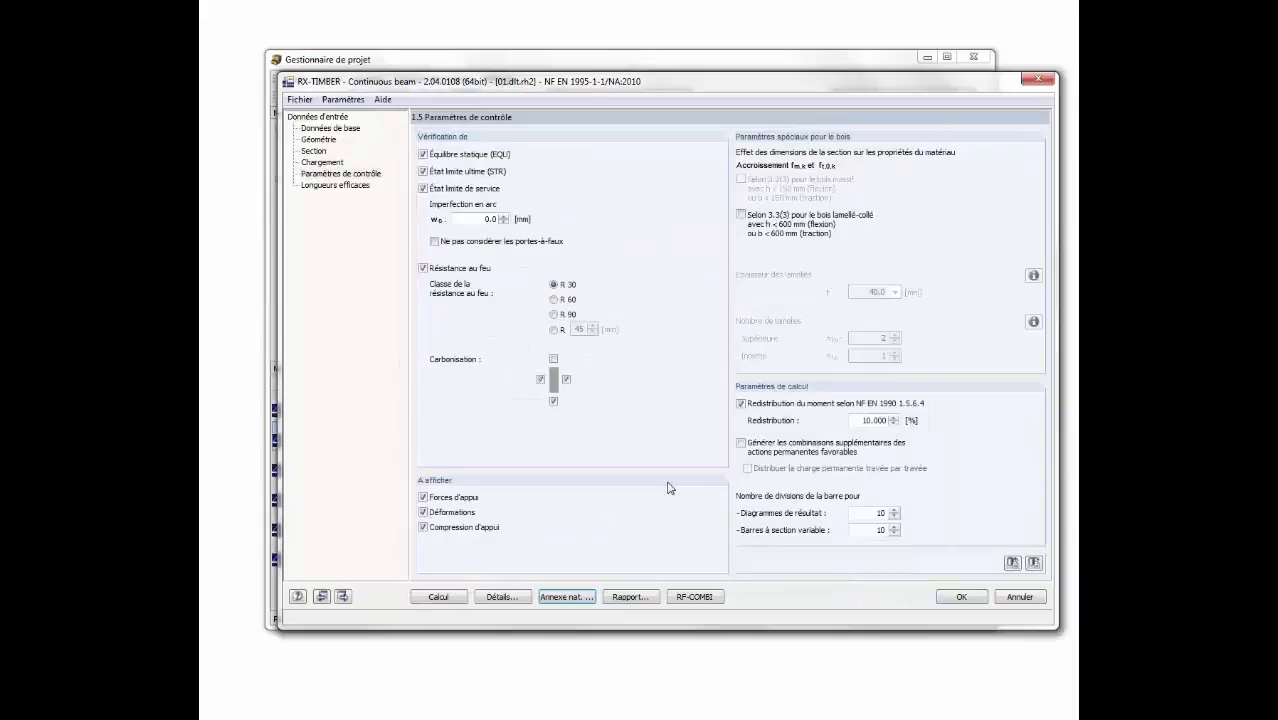
pyautogui.click(706, 597)
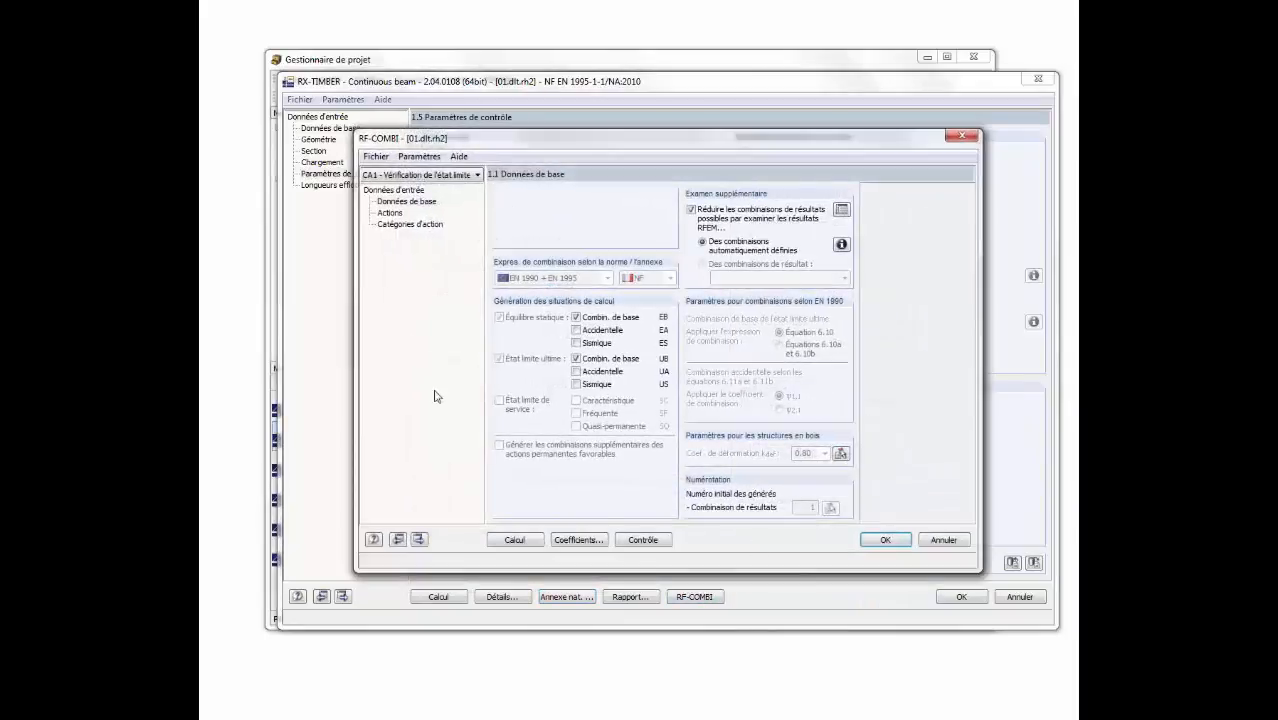
pyautogui.click(884, 540)
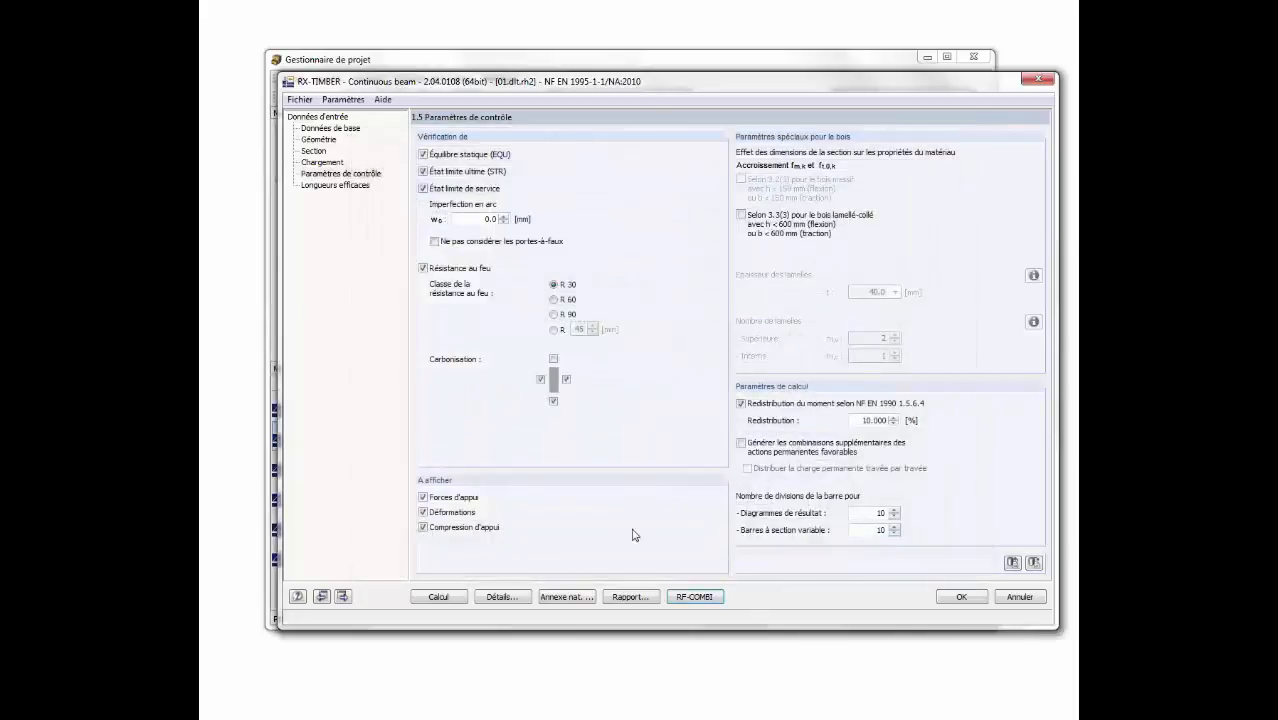
# Check the beam's effective lengths for buckling and lateral buckling, and run the calculation.
pyautogui.click(352, 186)
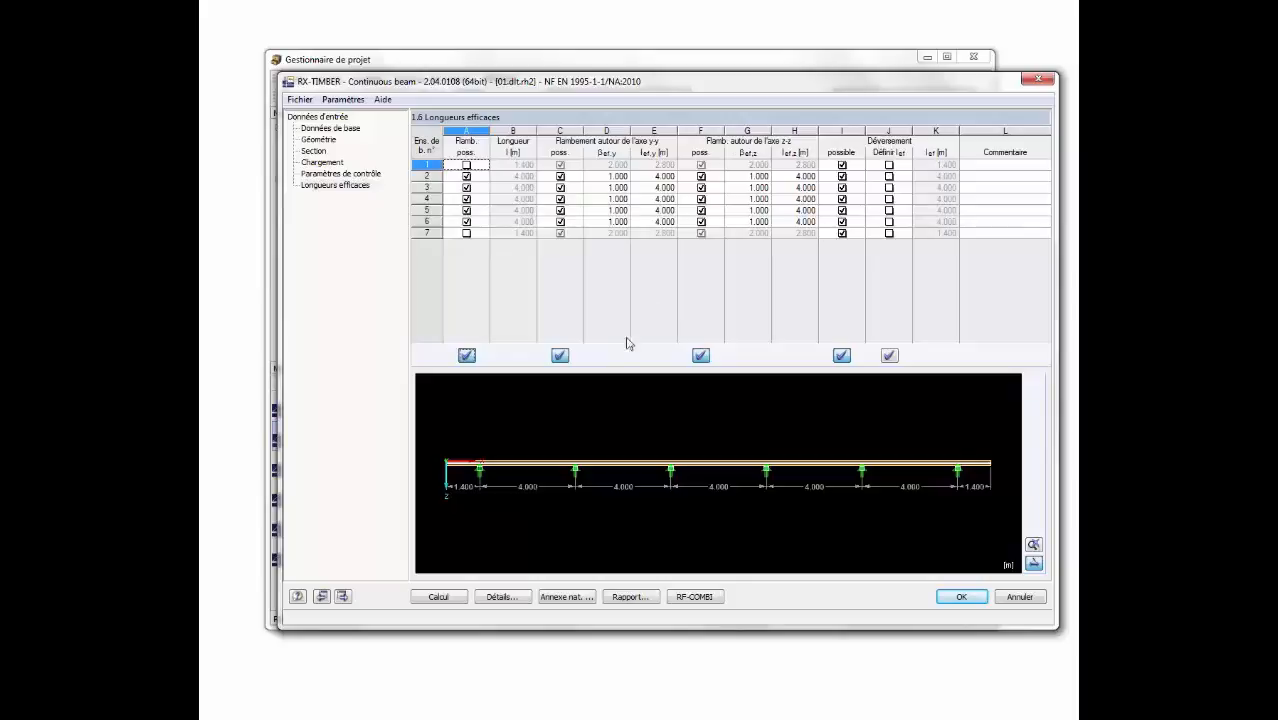
pyautogui.click(438, 597)
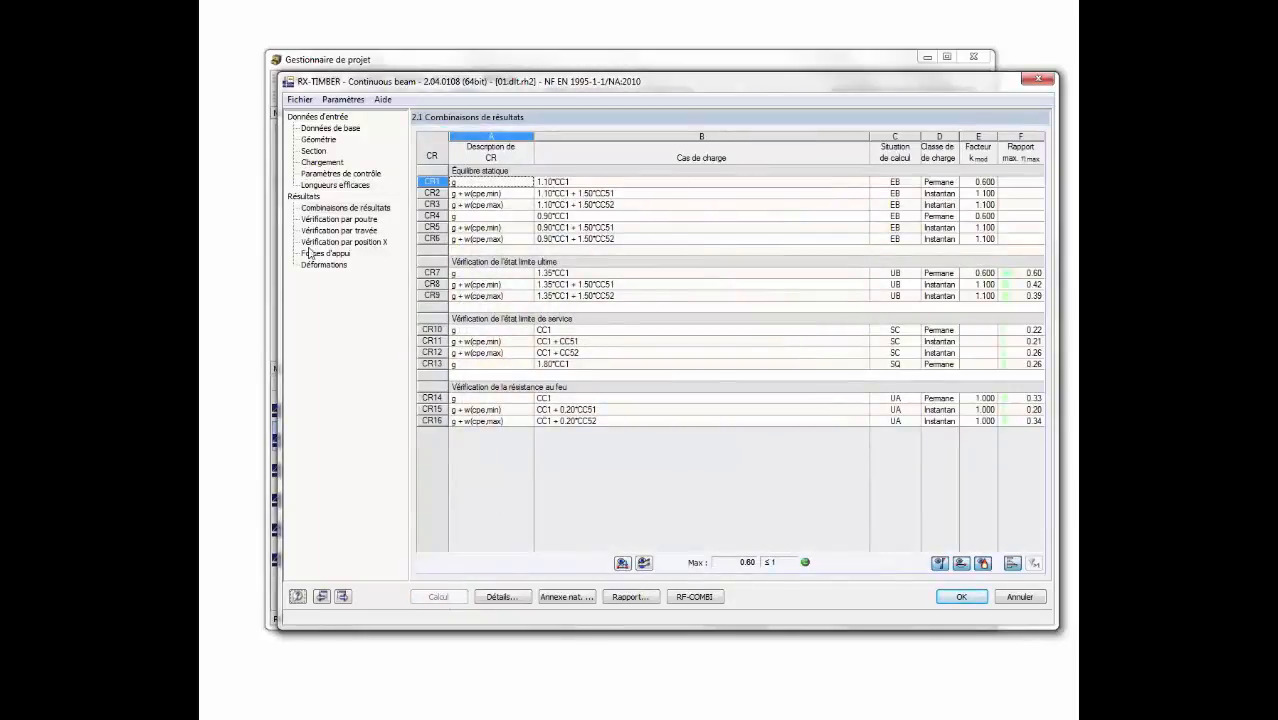
# Examine the design checks, support forces, deformations and result combinations, and display the beam's result diagrams for CR1.
pyautogui.click(348, 230)
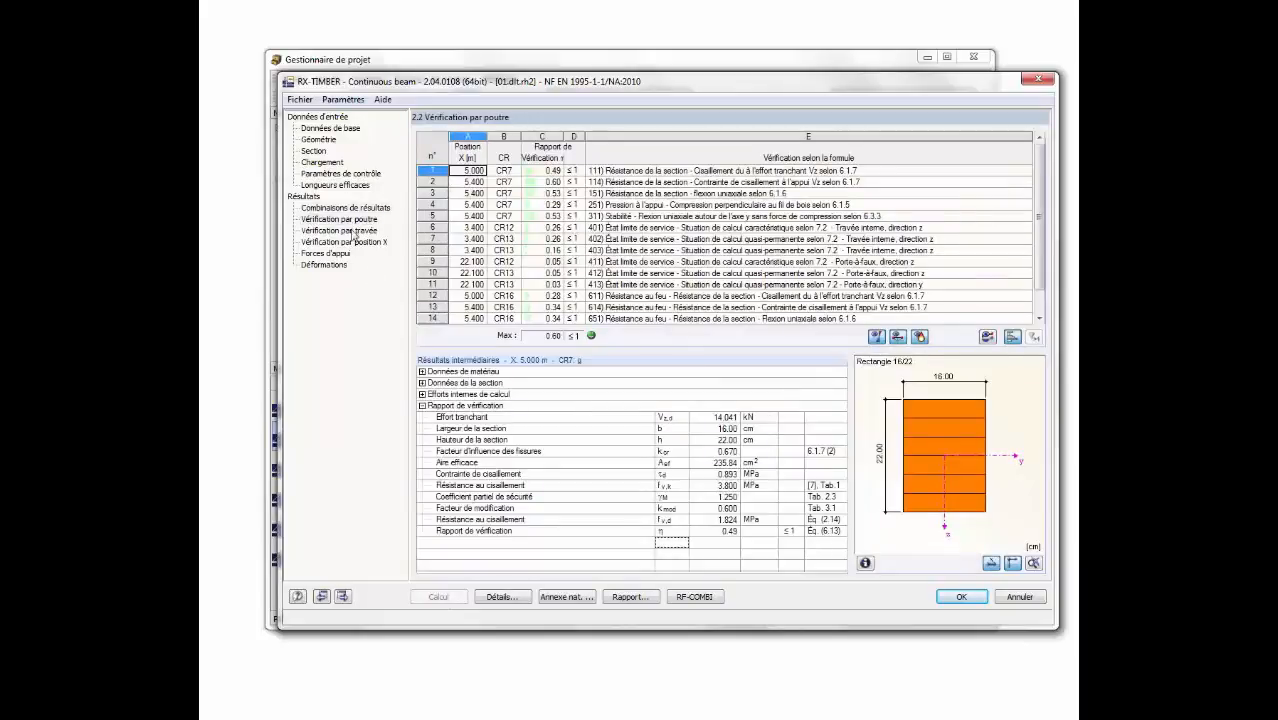
pyautogui.click(326, 254)
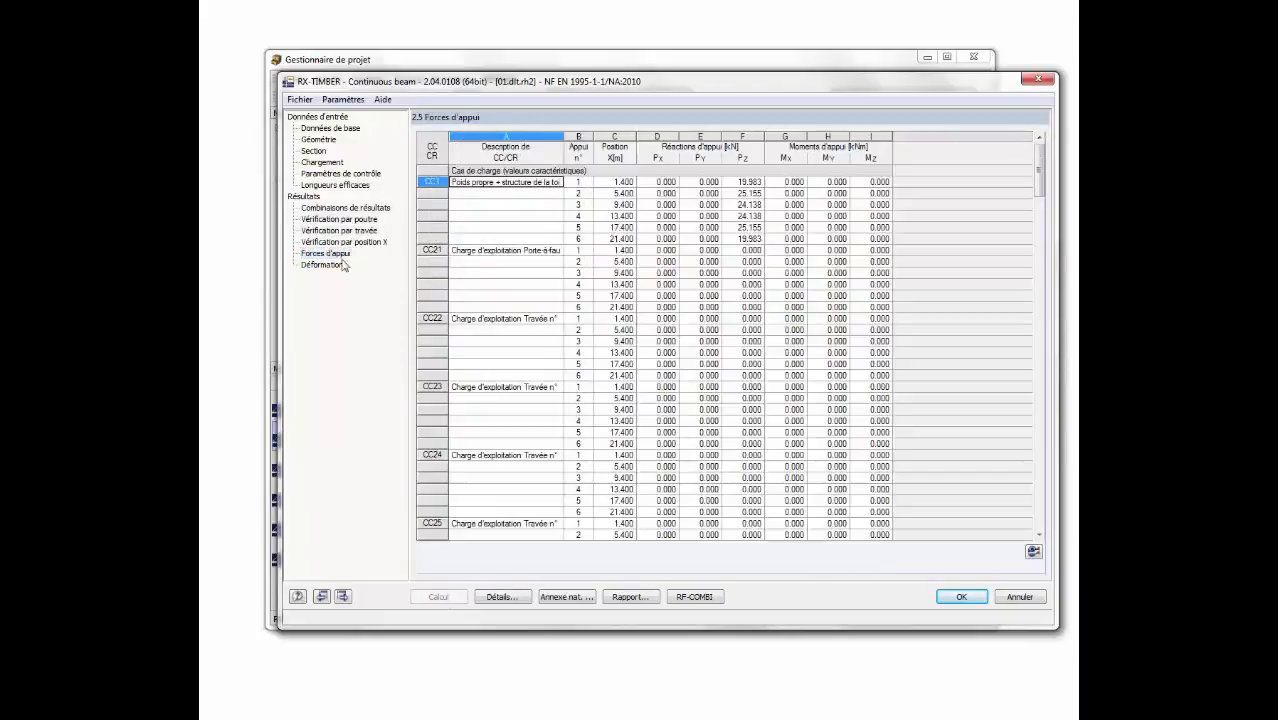
pyautogui.click(325, 265)
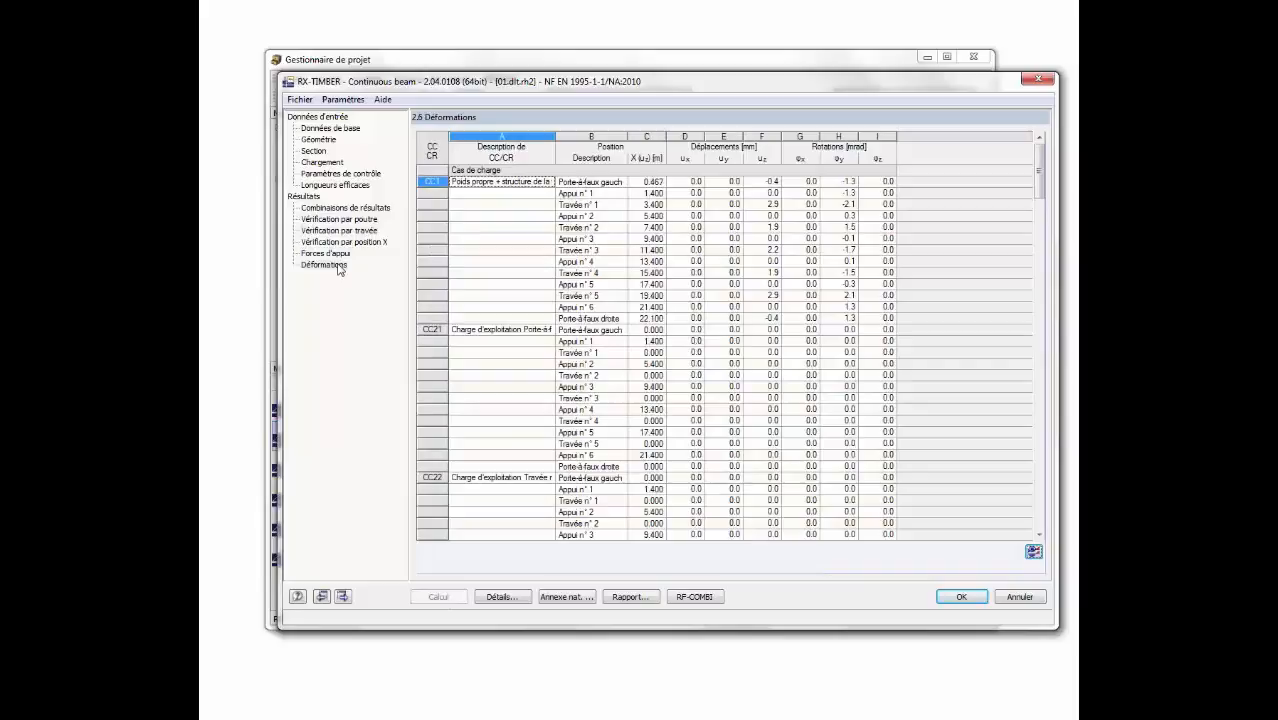
pyautogui.click(338, 208)
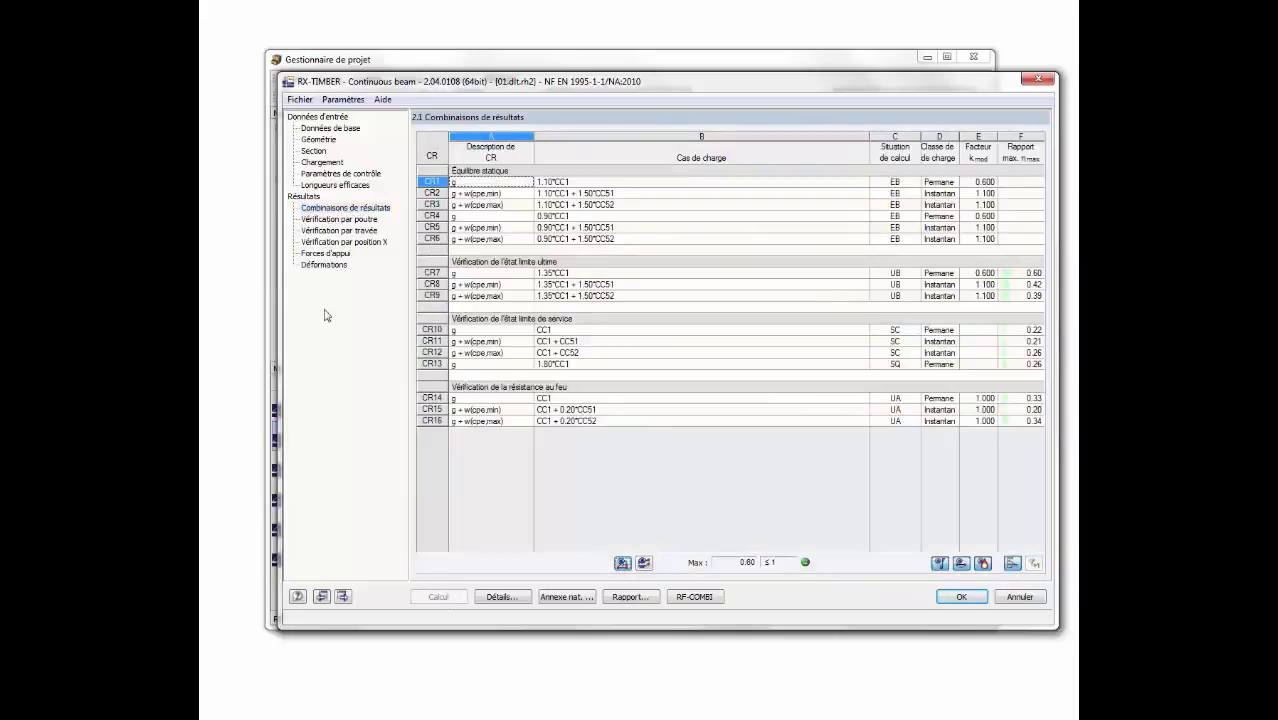
pyautogui.click(644, 563)
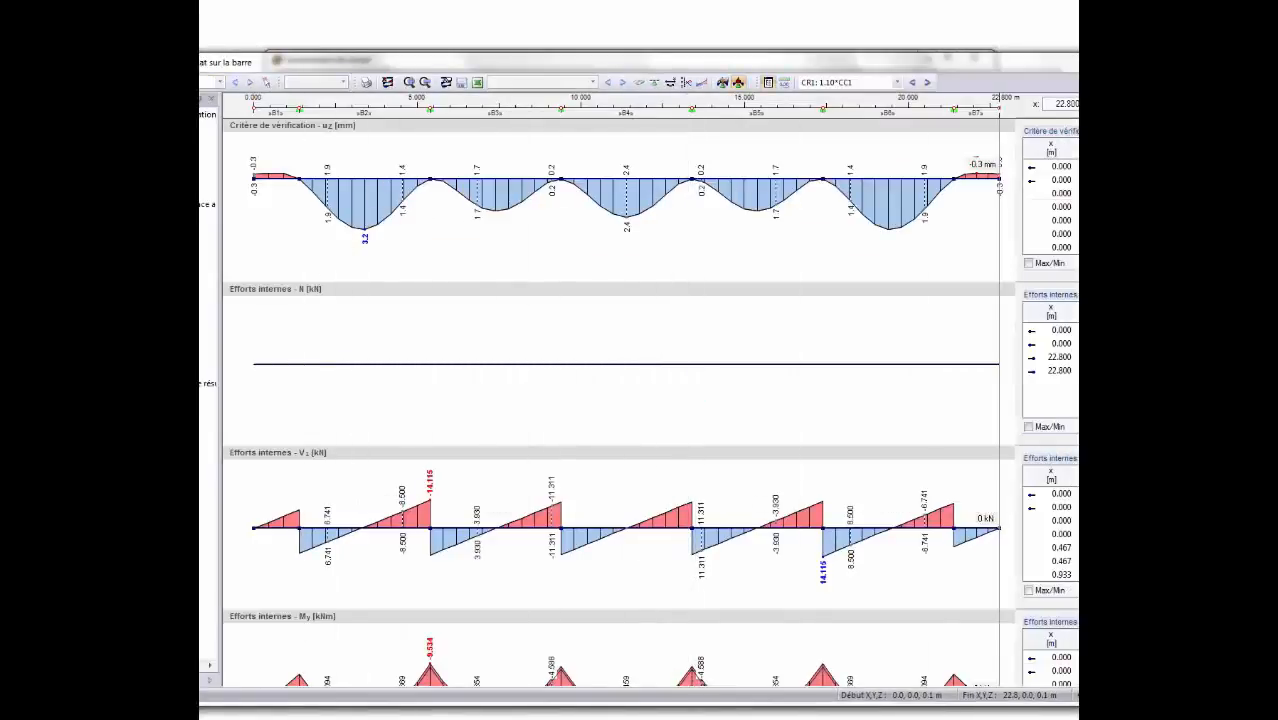
# Close the result diagrams, generate the printout report and examine its input data, load data, result combinations and detailed design checks.
pyautogui.click(1077, 60)
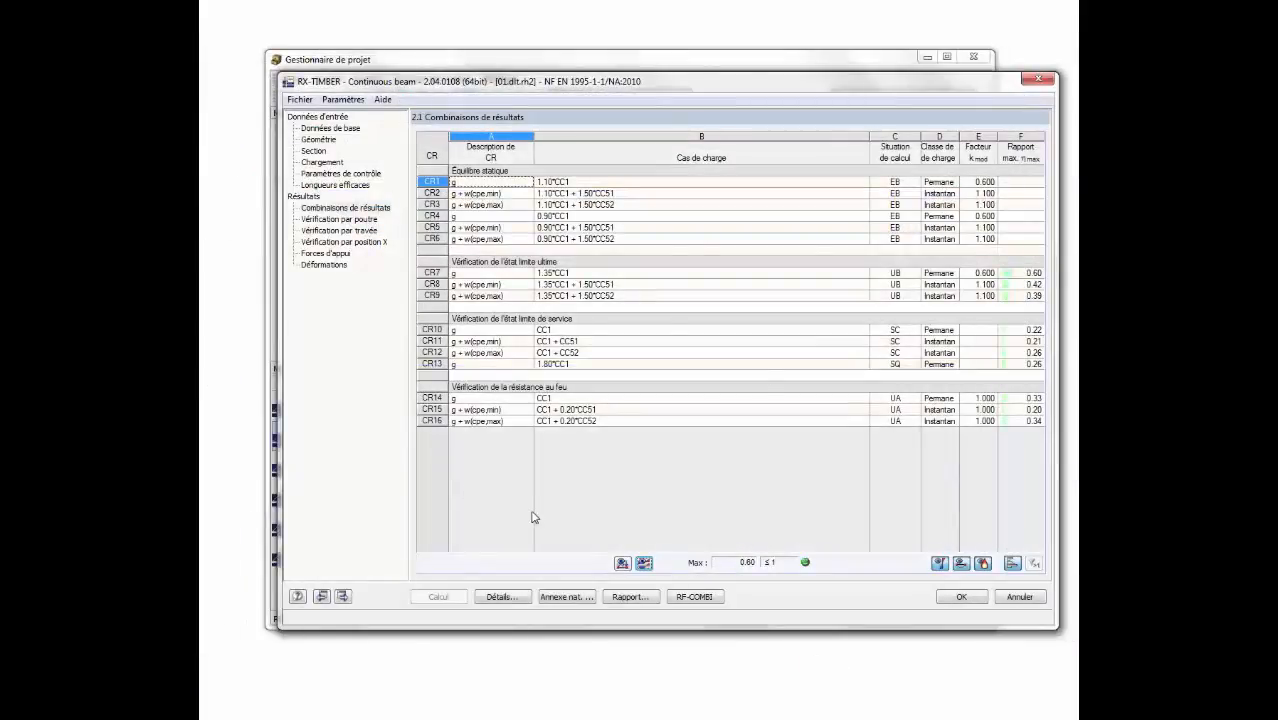
pyautogui.click(630, 597)
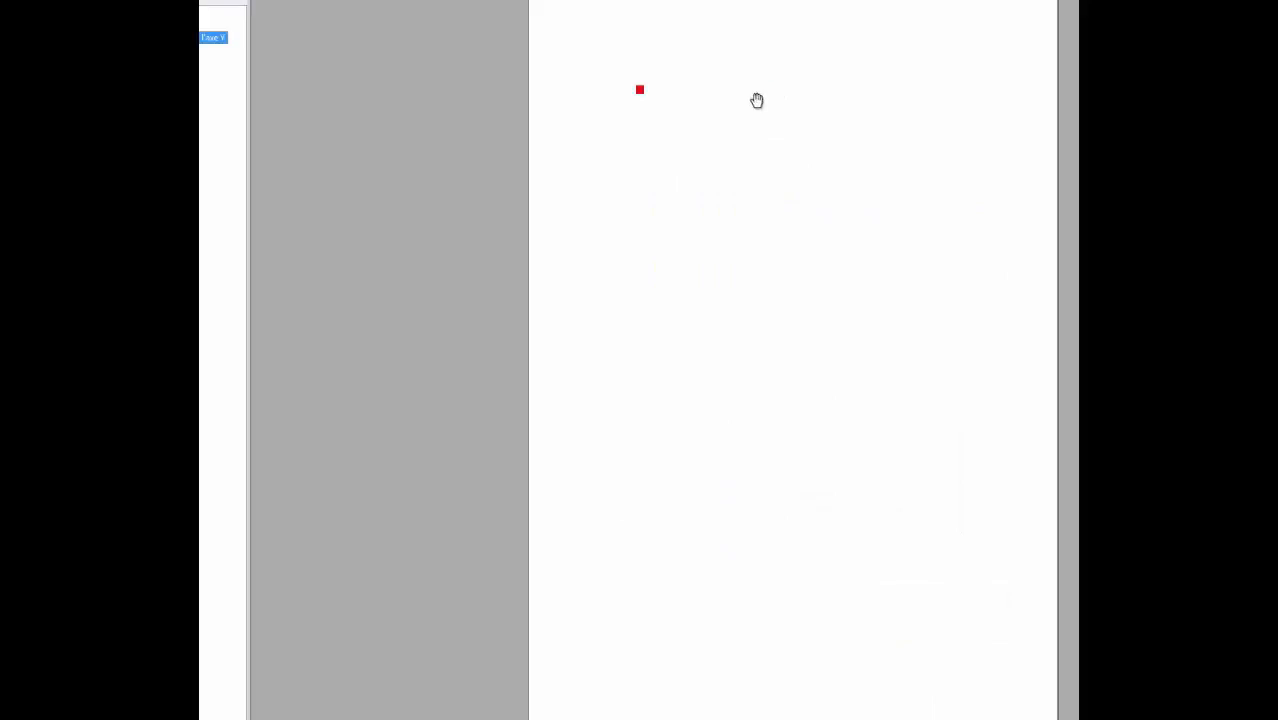
pyautogui.scroll(-8, 744, 317)
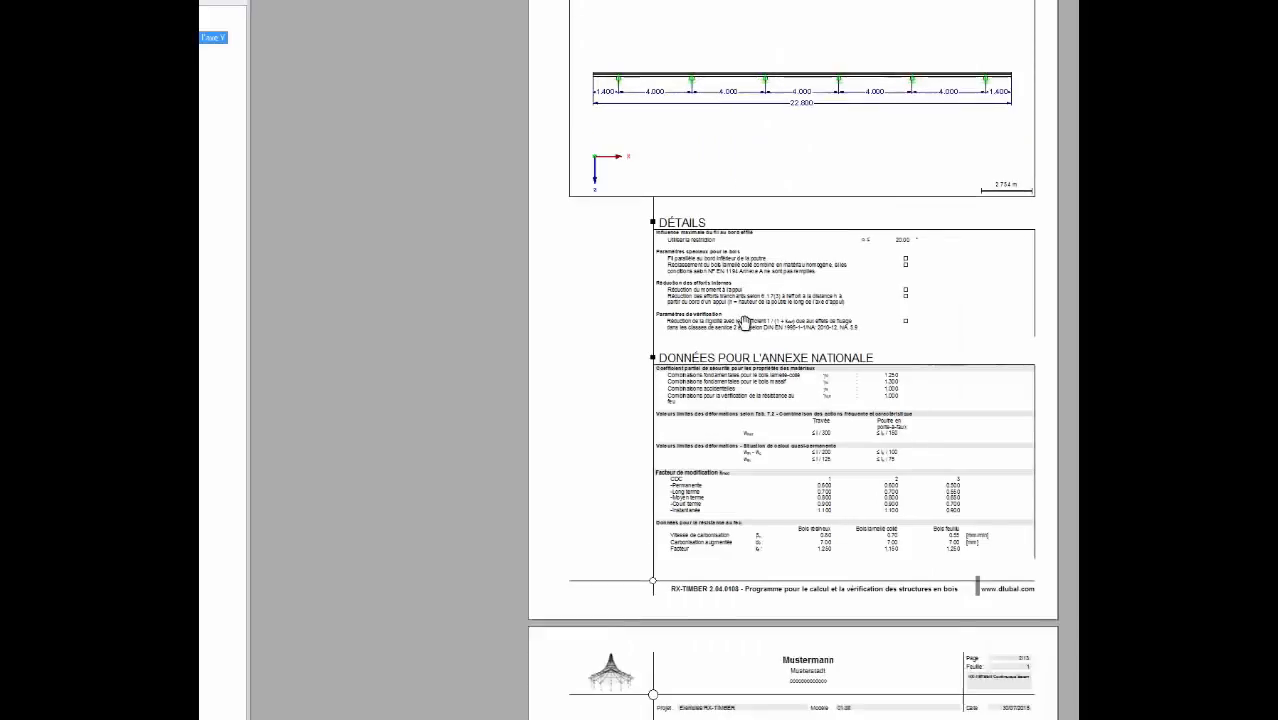
pyautogui.scroll(-10, 744, 322)
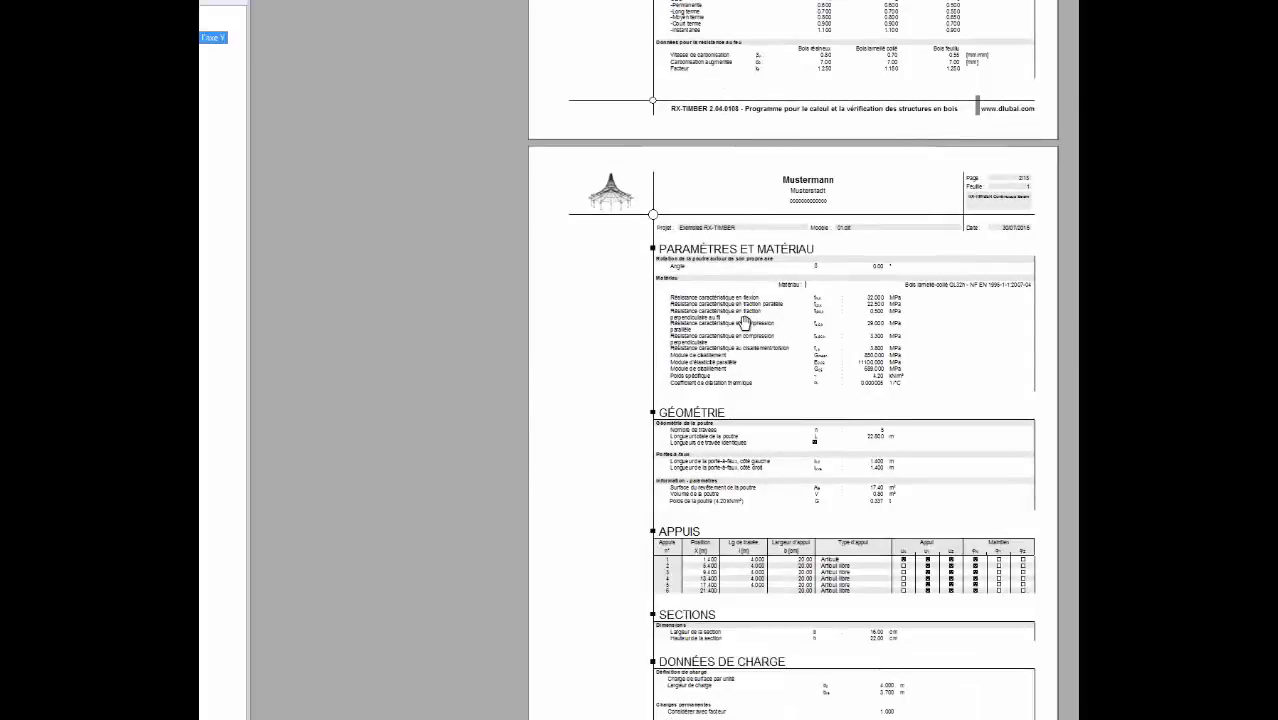
pyautogui.scroll(-12, 744, 321)
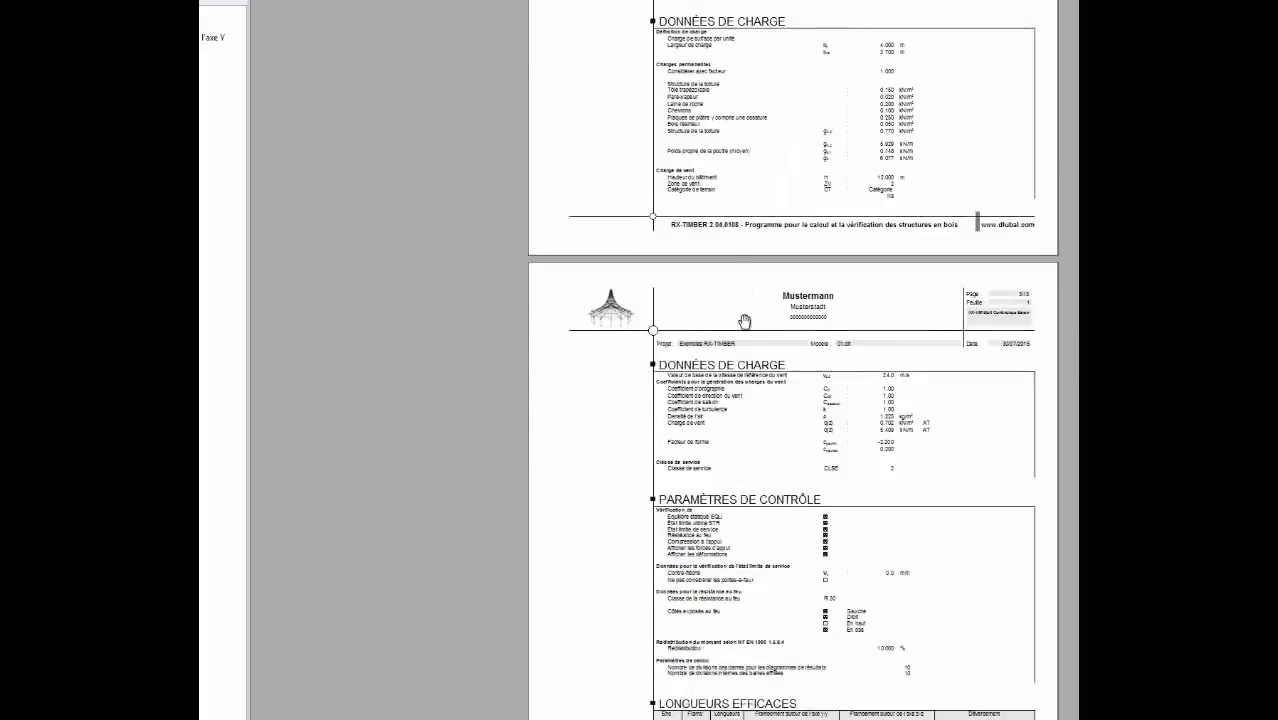
pyautogui.scroll(-10, 744, 321)
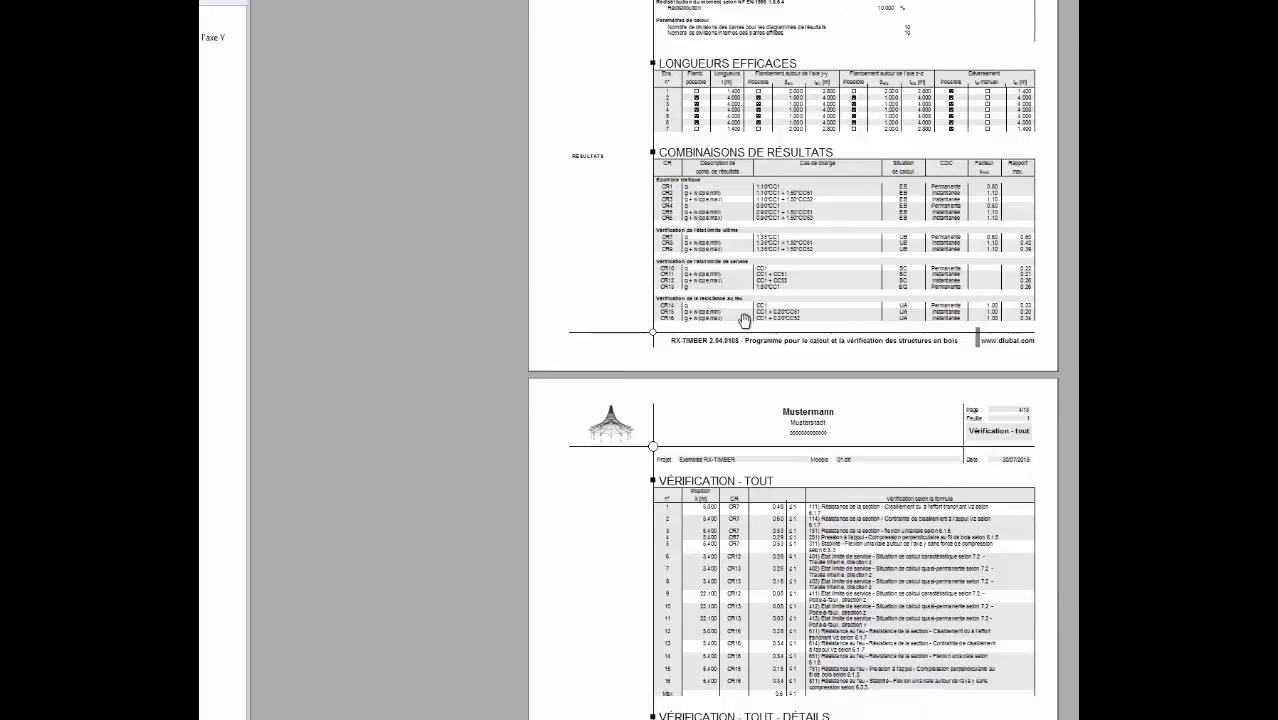
pyautogui.scroll(-7, 731, 321)
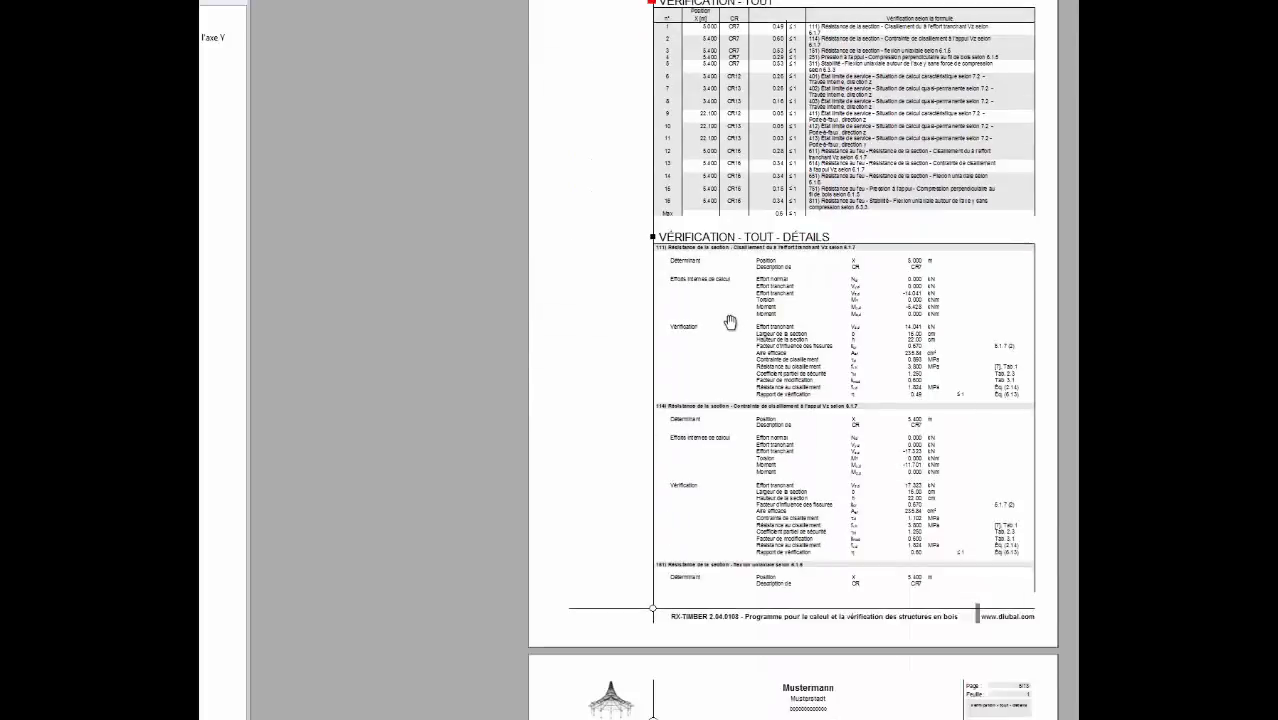
pyautogui.scroll(-1, 727, 320)
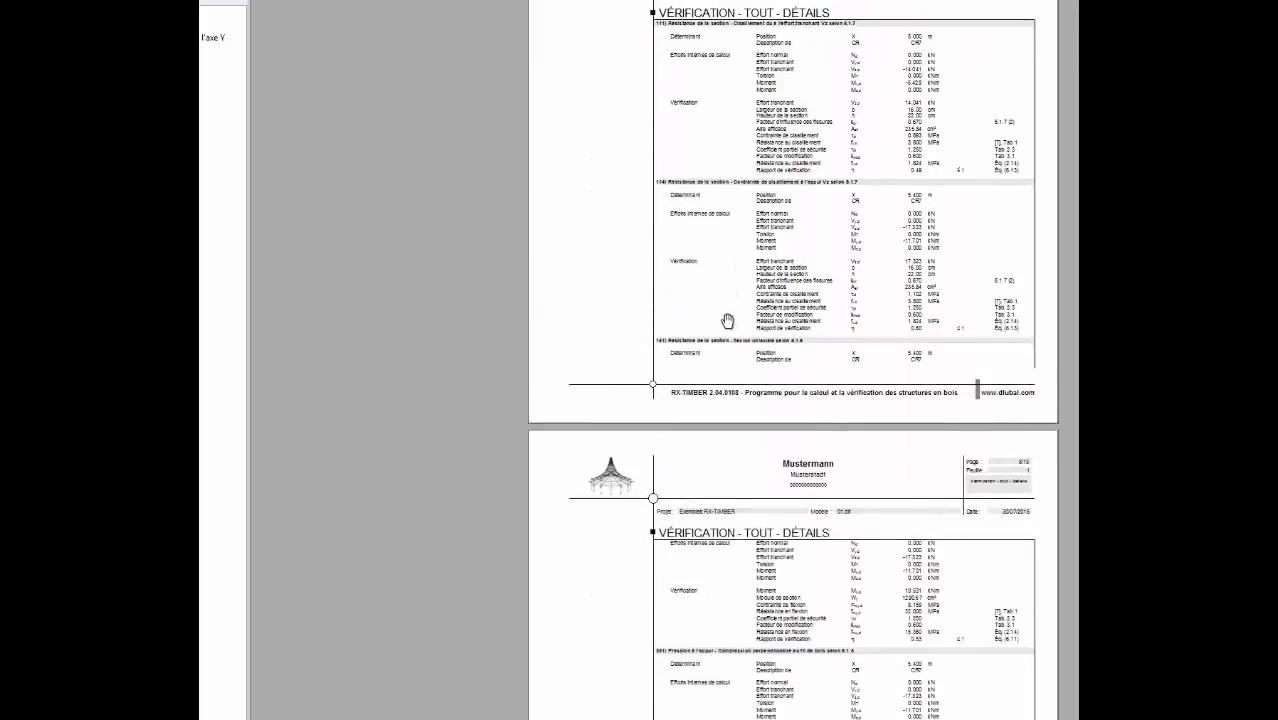